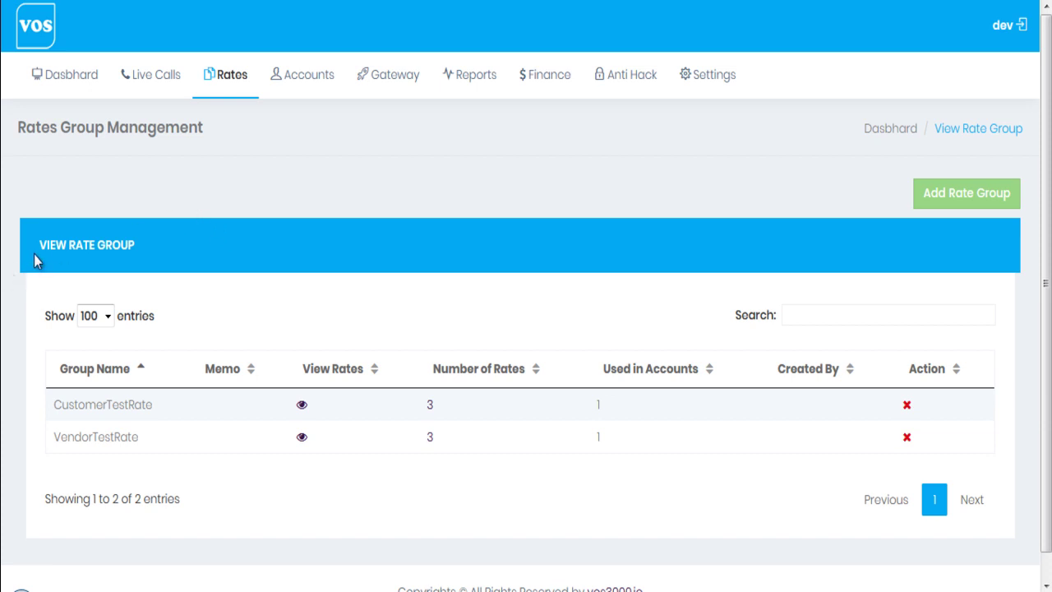
{"action": "left_click_drag", "start_coordinate": [38, 248], "coordinate": [129, 245]}
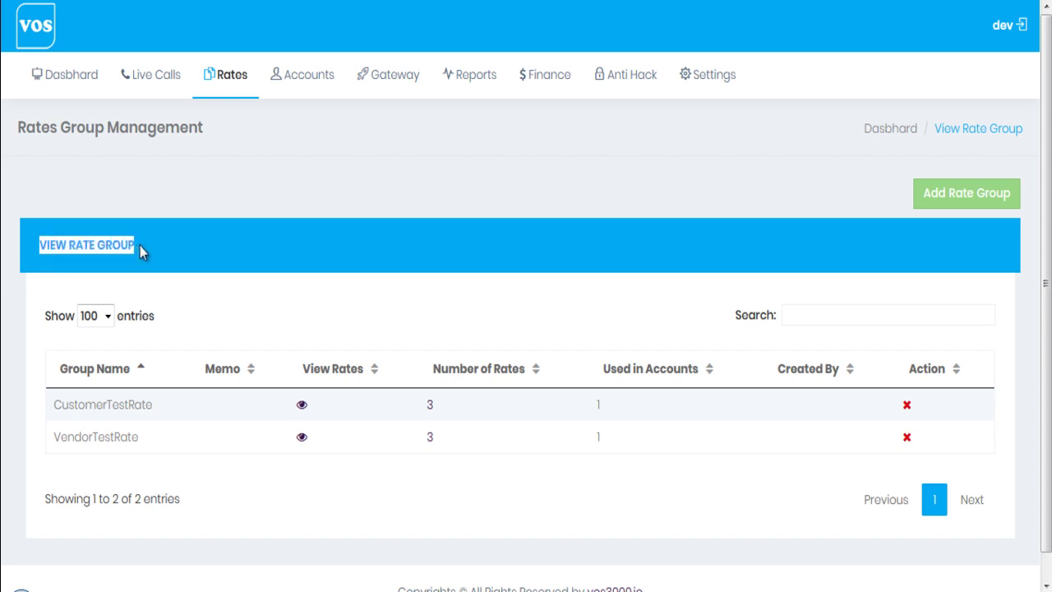
{"action": "left_click", "coordinate": [41, 247]}
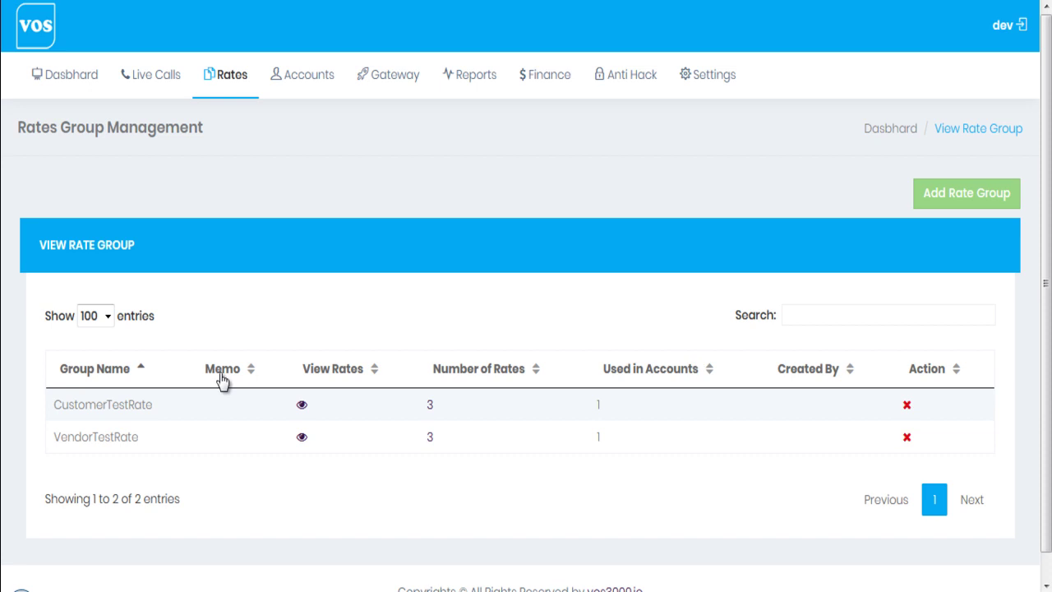
{"action": "left_click_drag", "start_coordinate": [53, 409], "coordinate": [200, 417]}
{"action": "left_click", "coordinate": [230, 411]}
Add a new rate group named DetailedRateGroup, leaving the memo empty
{"action": "left_click", "coordinate": [945, 195]}
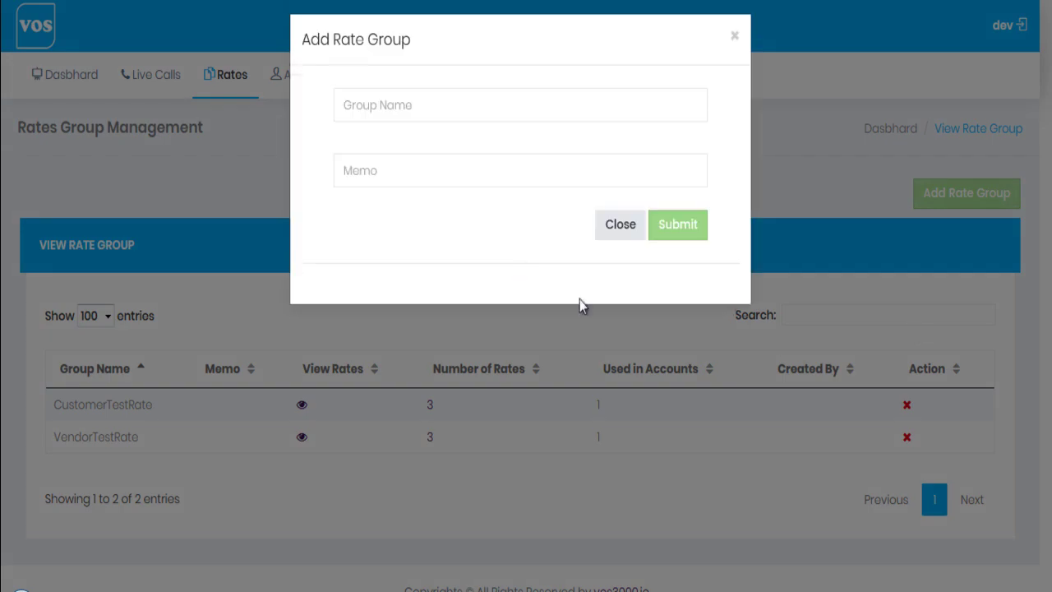
{"action": "left_click", "coordinate": [405, 118]}
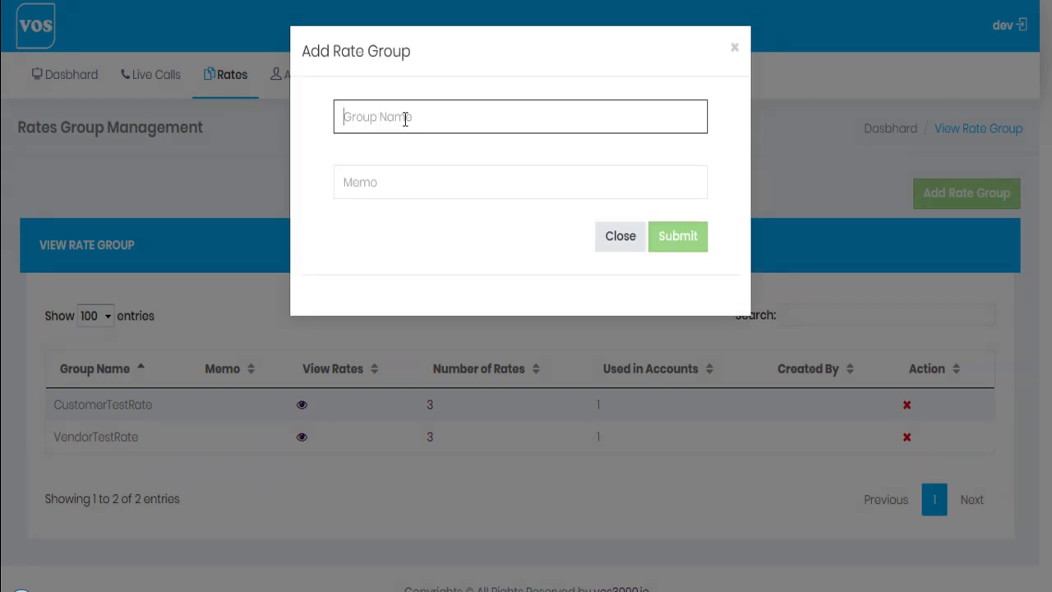
{"action": "type", "text": "DetailedRateGroup"}
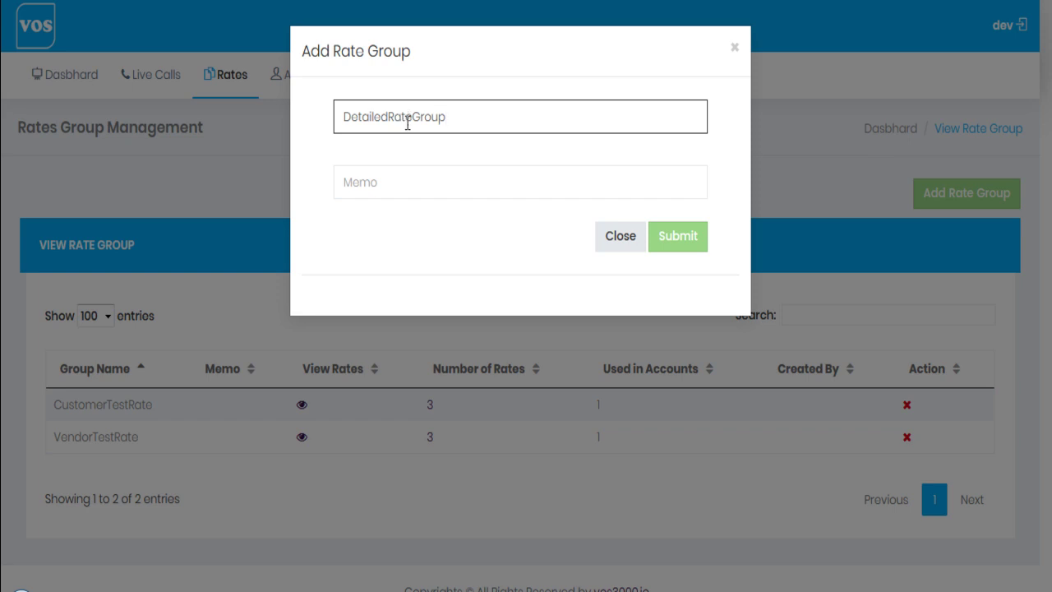
{"action": "left_click", "coordinate": [682, 244]}
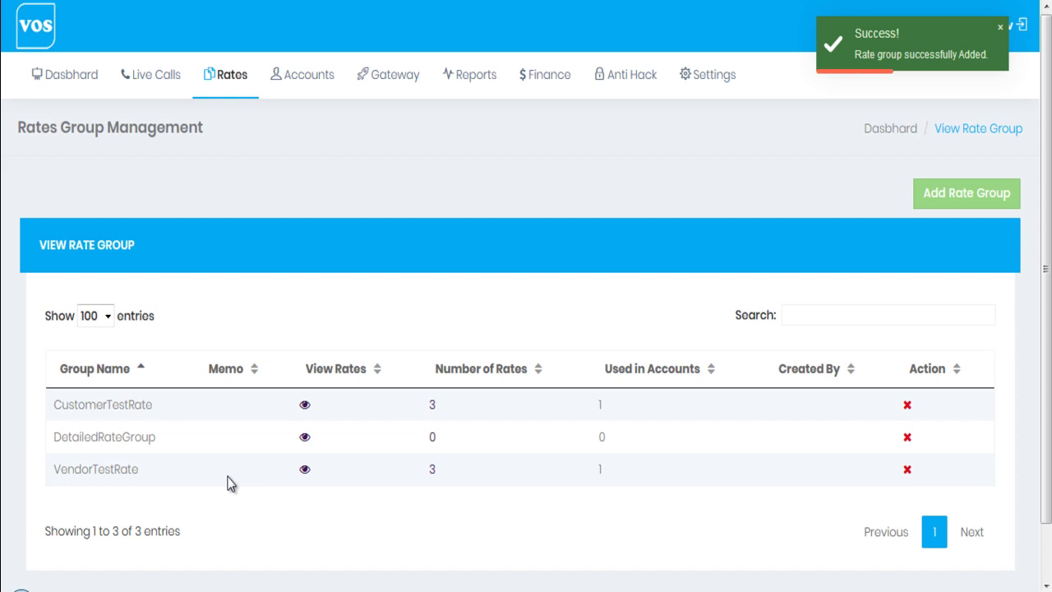
Open the rates of DetailedRateGroup and start a new rate with rate prefix 44 and area prefix 1
{"action": "left_click", "coordinate": [304, 440]}
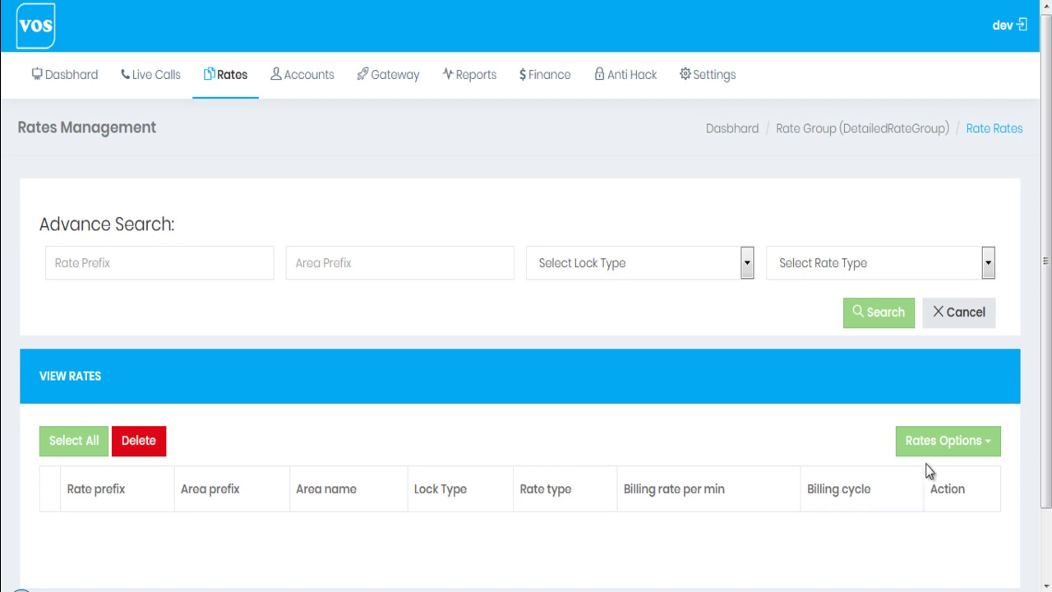
{"action": "left_click", "coordinate": [935, 446]}
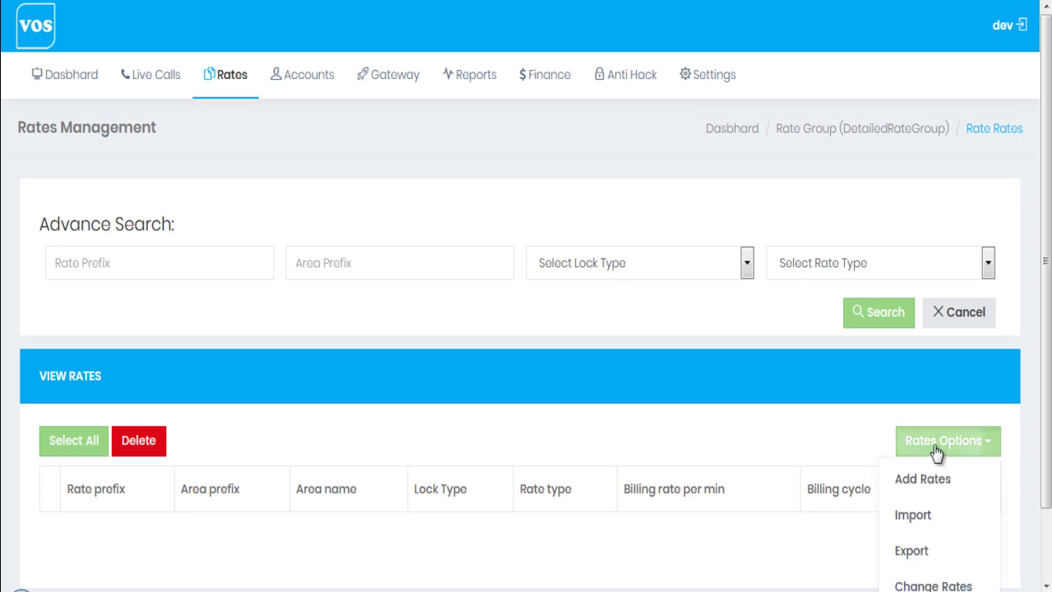
{"action": "left_click", "coordinate": [934, 479]}
{"action": "left_click", "coordinate": [305, 125]}
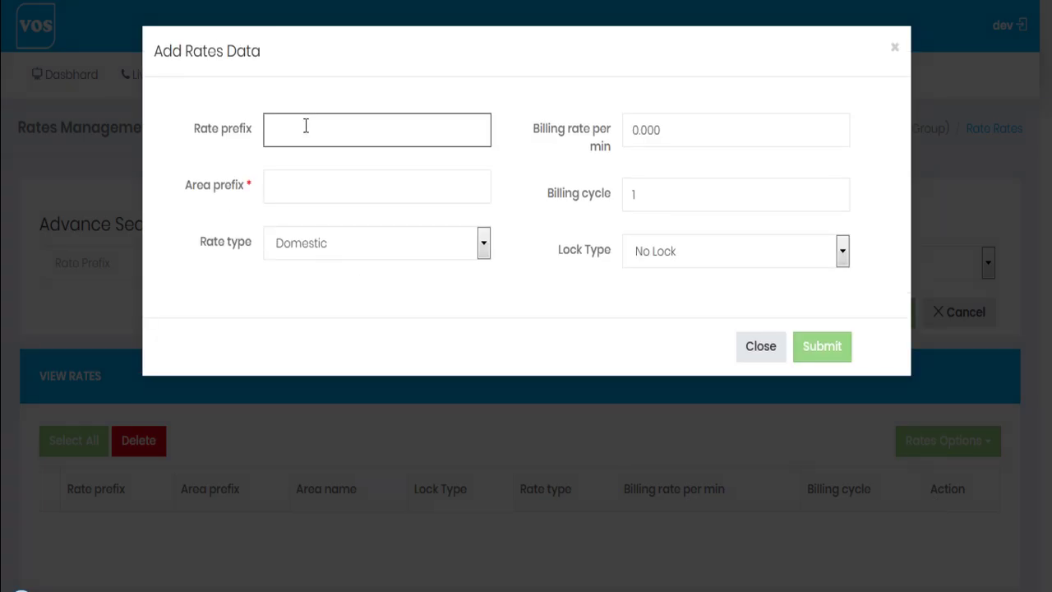
{"action": "type", "text": "44"}
{"action": "left_click", "coordinate": [299, 190]}
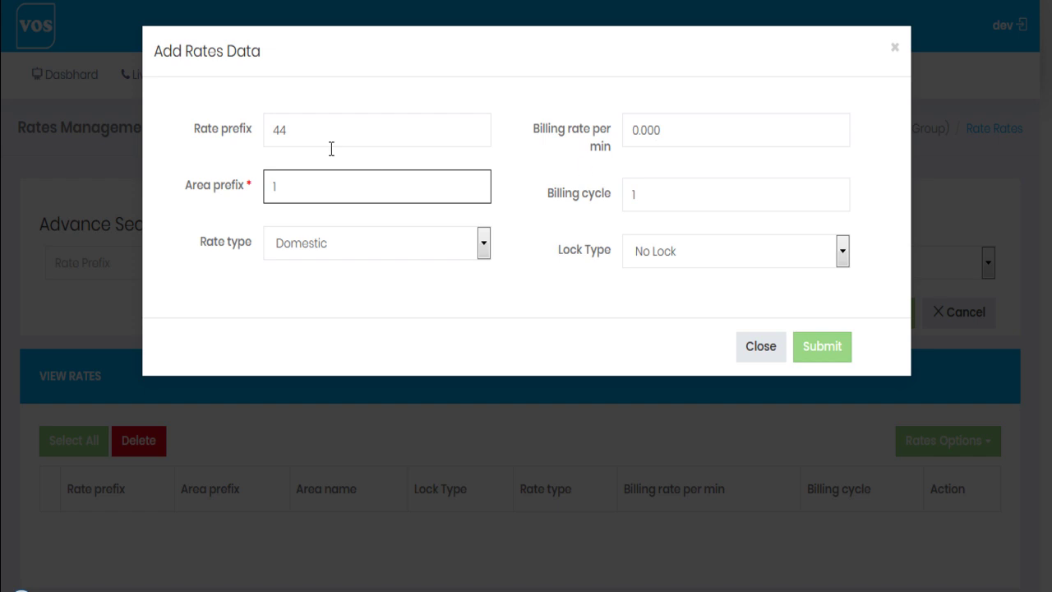
{"action": "left_click_drag", "start_coordinate": [275, 134], "coordinate": [336, 136]}
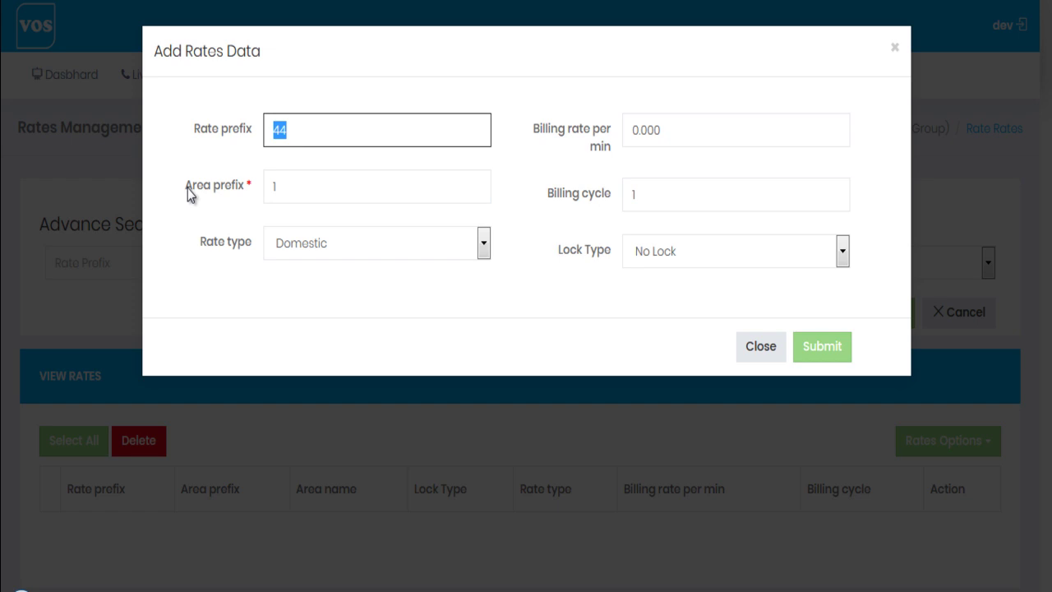
{"action": "left_click_drag", "start_coordinate": [188, 192], "coordinate": [329, 200]}
{"action": "left_click", "coordinate": [329, 197]}
{"action": "type", "text": "1"}
Set the new rate's type to International and its billing rate per minute to 0.008, and submit it
{"action": "left_click", "coordinate": [331, 250]}
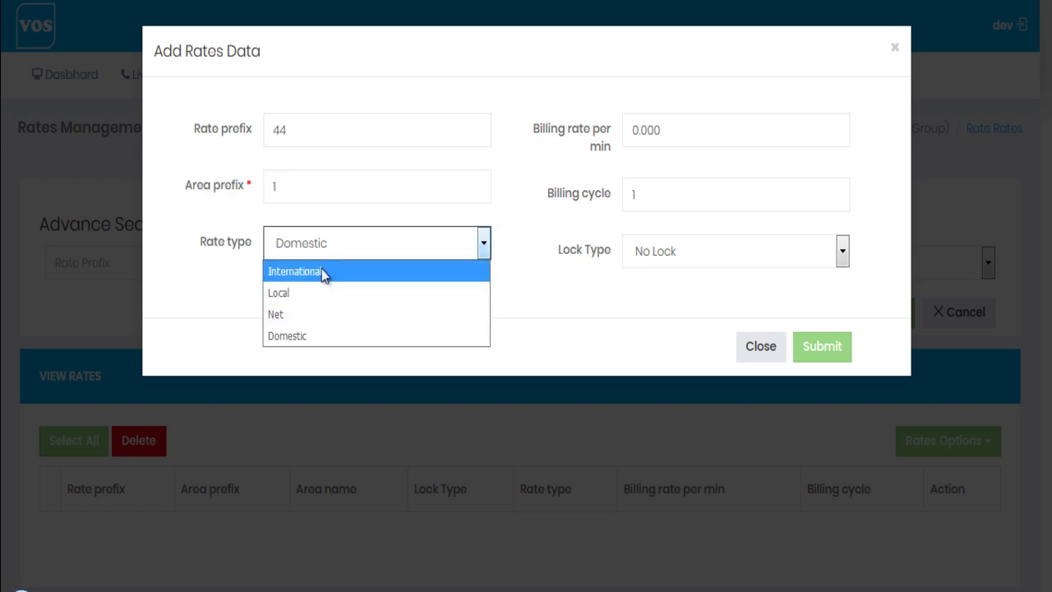
{"action": "left_click", "coordinate": [321, 269]}
{"action": "left_click_drag", "start_coordinate": [655, 131], "coordinate": [731, 131]}
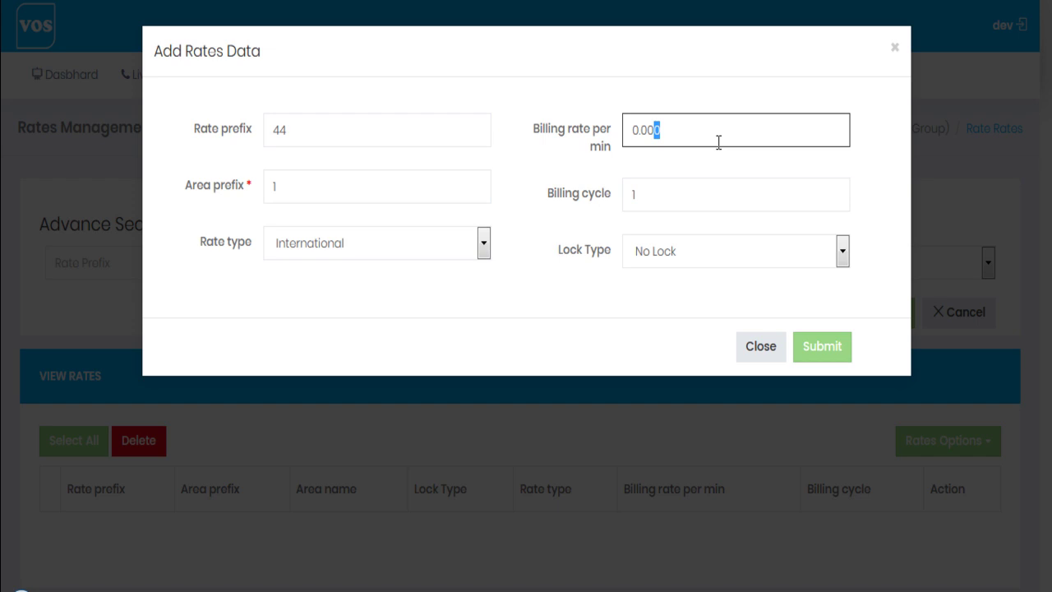
{"action": "type", "text": "8"}
{"action": "left_click", "coordinate": [836, 354]}
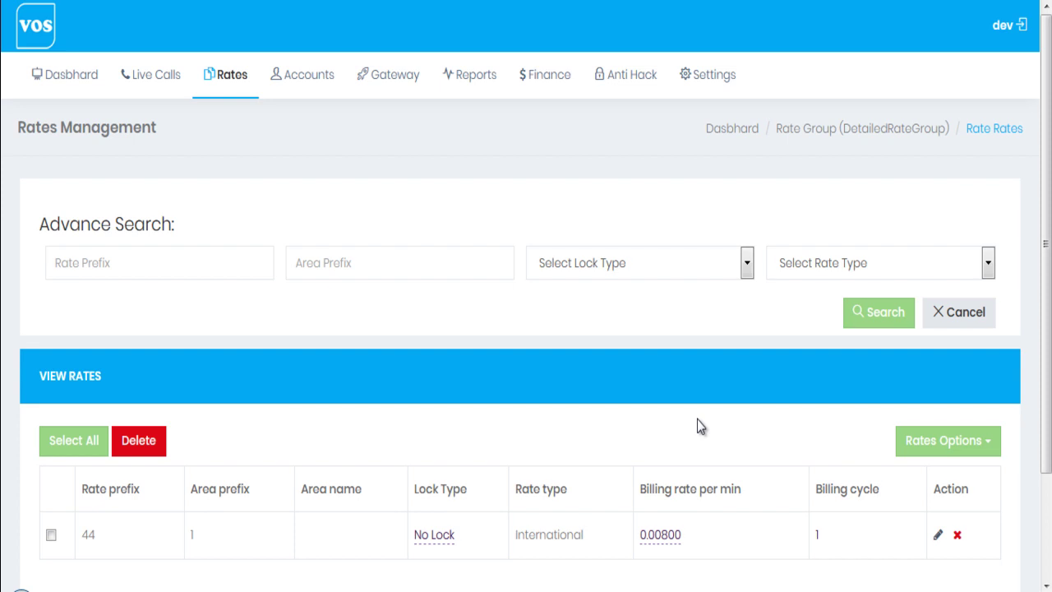
{"action": "scroll", "coordinate": [697, 426], "scroll_direction": "down", "scroll_amount": 3}
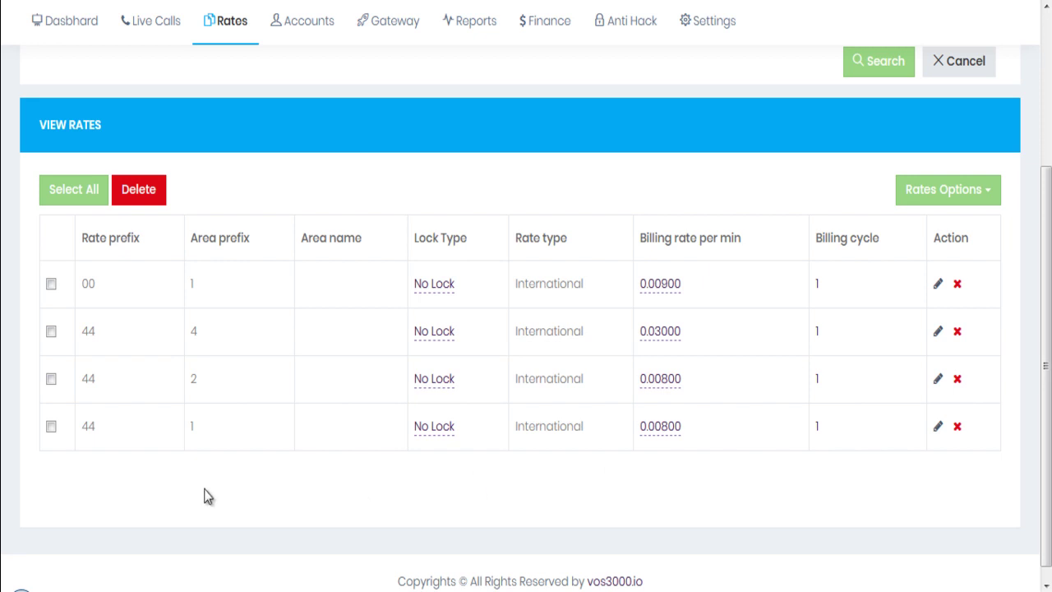
{"action": "left_click_drag", "start_coordinate": [82, 284], "coordinate": [100, 288]}
{"action": "left_click_drag", "start_coordinate": [203, 290], "coordinate": [182, 293]}
{"action": "left_click_drag", "start_coordinate": [81, 330], "coordinate": [207, 339]}
{"action": "left_click_drag", "start_coordinate": [193, 335], "coordinate": [205, 340]}
Resubmit the rate with rate prefix 44 and area prefix 4 without edits, and delete that rate from the list
{"action": "left_click", "coordinate": [938, 331]}
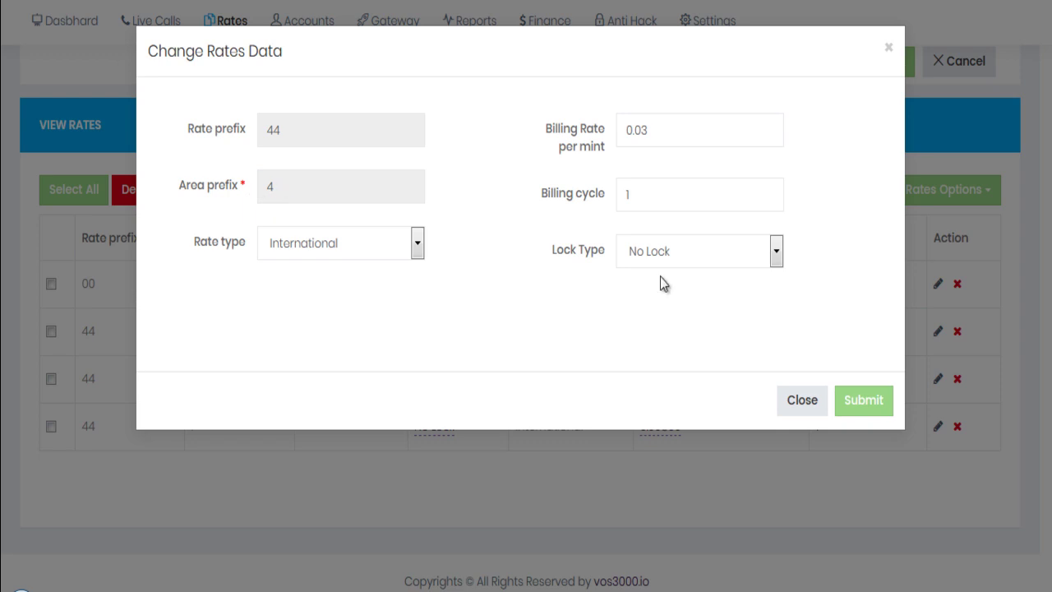
{"action": "left_click", "coordinate": [854, 401]}
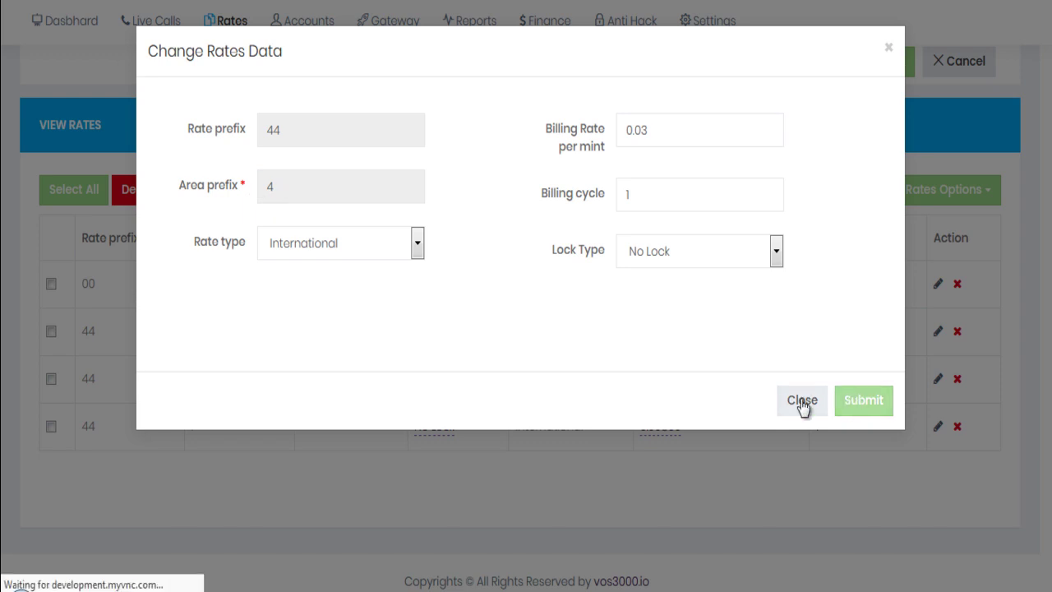
{"action": "scroll", "coordinate": [804, 404], "scroll_direction": "down", "scroll_amount": 3}
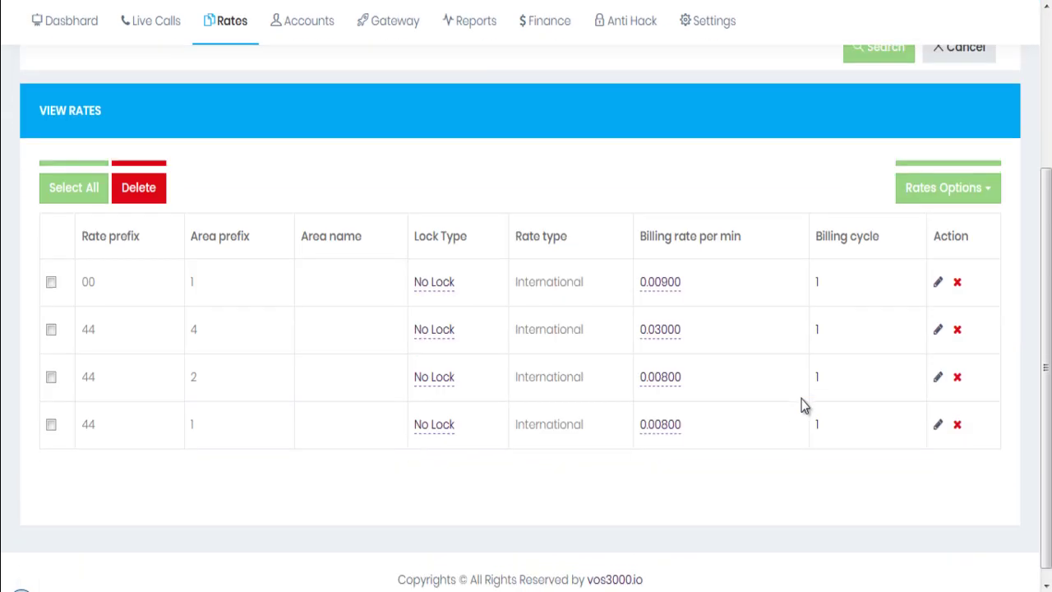
{"action": "left_click", "coordinate": [957, 316]}
{"action": "left_click", "coordinate": [497, 260]}
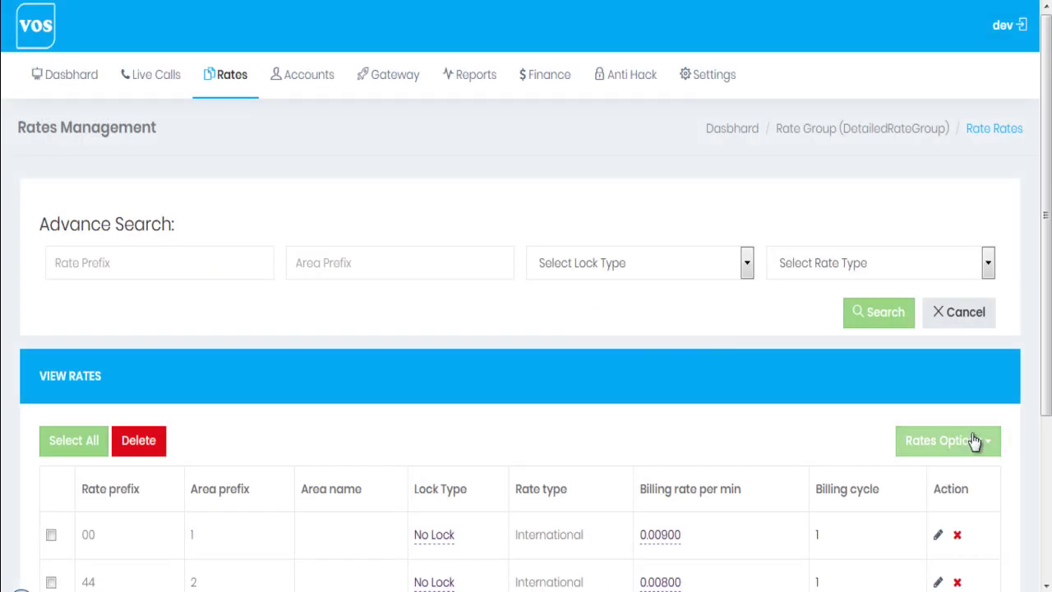
Start another new rate with rate prefix 44 and area prefix 7
{"action": "left_click", "coordinate": [974, 442]}
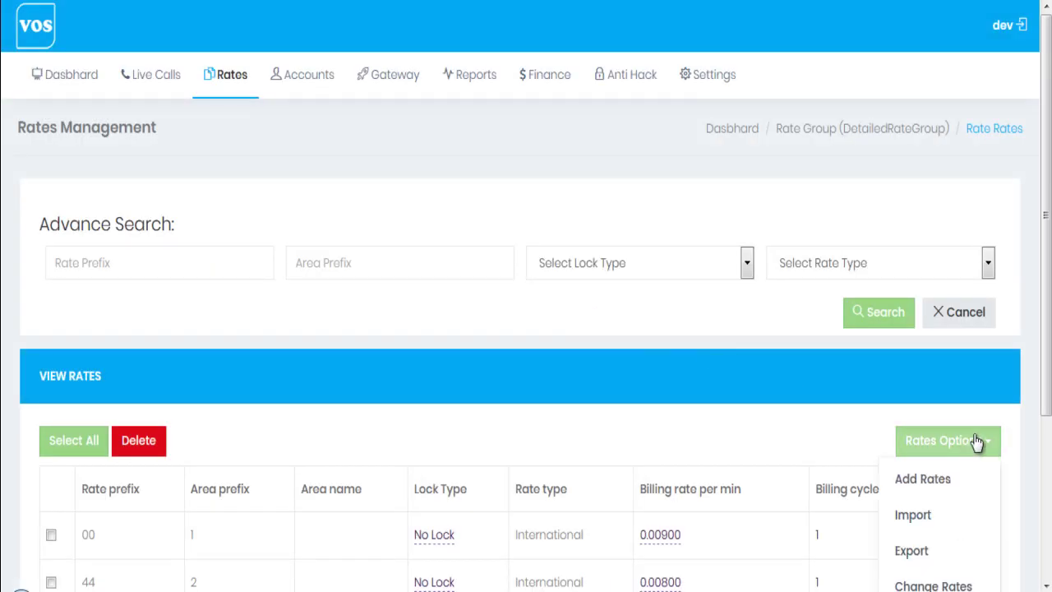
{"action": "left_click", "coordinate": [919, 481]}
{"action": "left_click", "coordinate": [320, 135]}
{"action": "type", "text": "44"}
{"action": "left_click", "coordinate": [312, 185]}
{"action": "type", "text": "7"}
Make the area prefix 7 rate International with a billing rate of 0.02 per minute, and submit it
{"action": "left_click", "coordinate": [319, 247]}
{"action": "left_click", "coordinate": [324, 272]}
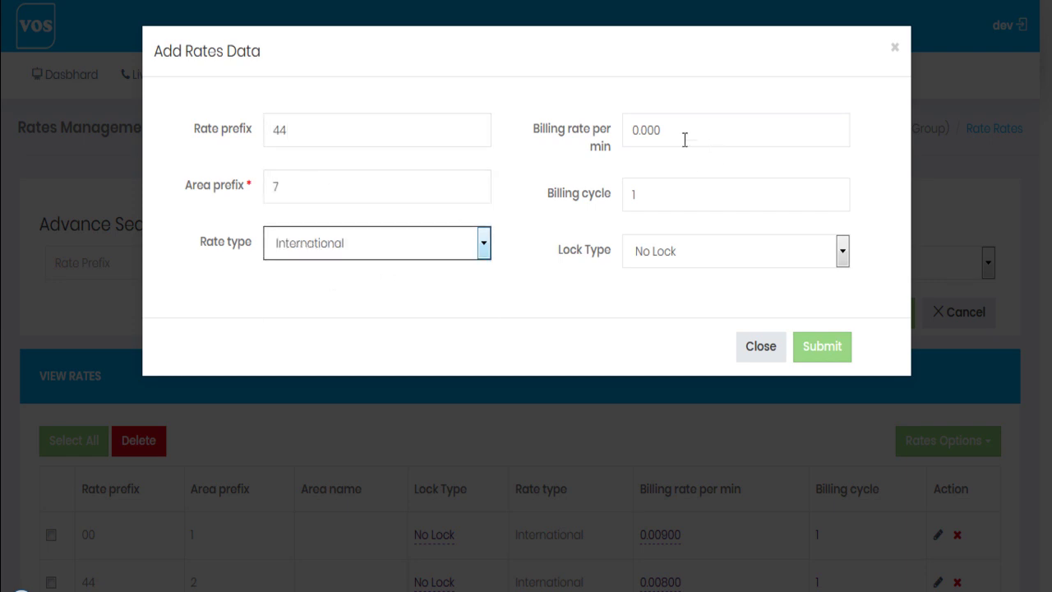
{"action": "left_click_drag", "start_coordinate": [647, 130], "coordinate": [701, 130]}
{"action": "type", "text": "2"}
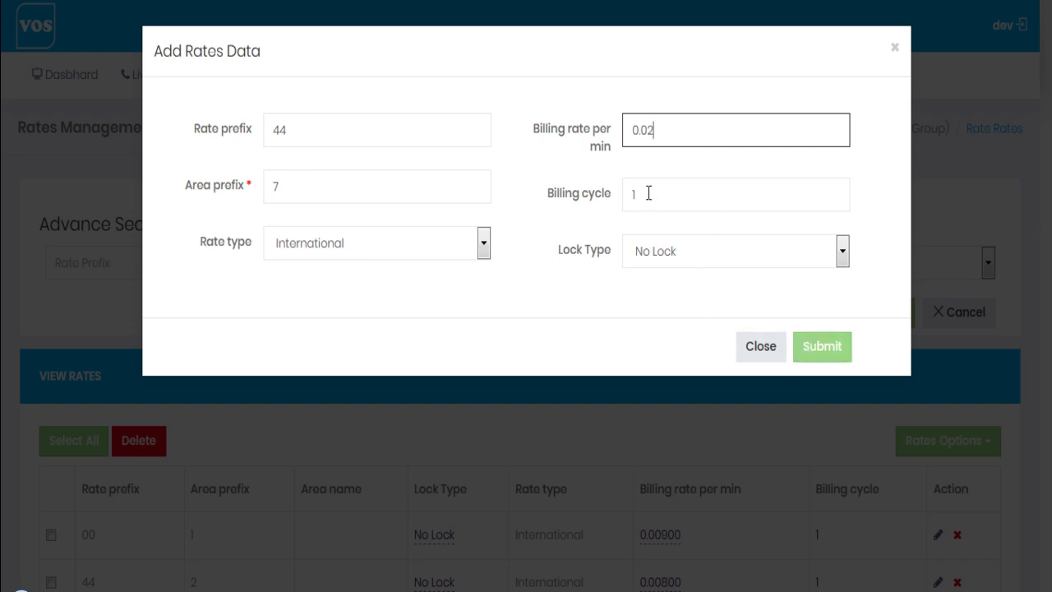
{"action": "left_click", "coordinate": [823, 348]}
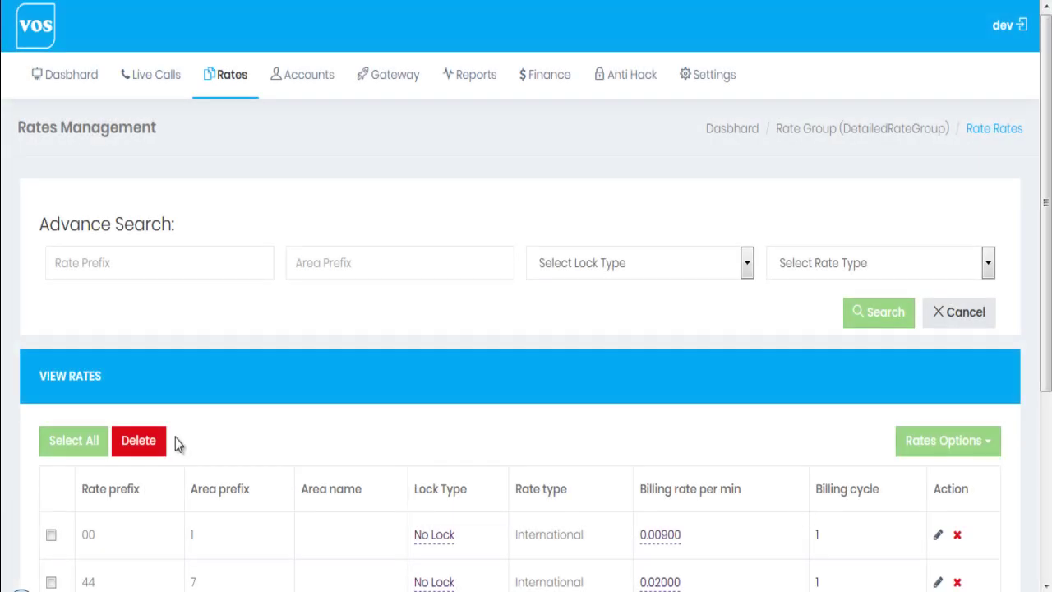
{"action": "scroll", "coordinate": [175, 437], "scroll_direction": "down", "scroll_amount": 3}
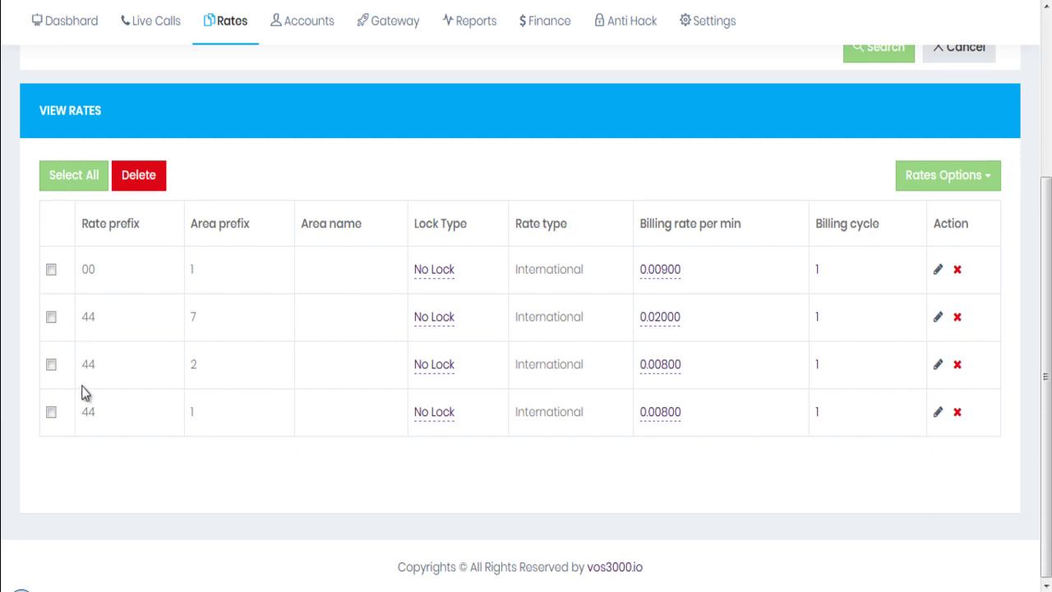
{"action": "left_click_drag", "start_coordinate": [82, 411], "coordinate": [155, 418]}
{"action": "left_click", "coordinate": [192, 413]}
{"action": "left_click_drag", "start_coordinate": [83, 368], "coordinate": [221, 374]}
{"action": "left_click_drag", "start_coordinate": [82, 318], "coordinate": [189, 328]}
{"action": "left_click", "coordinate": [220, 325]}
Start a new rate entry with the rate prefix 77700
{"action": "left_click", "coordinate": [964, 184]}
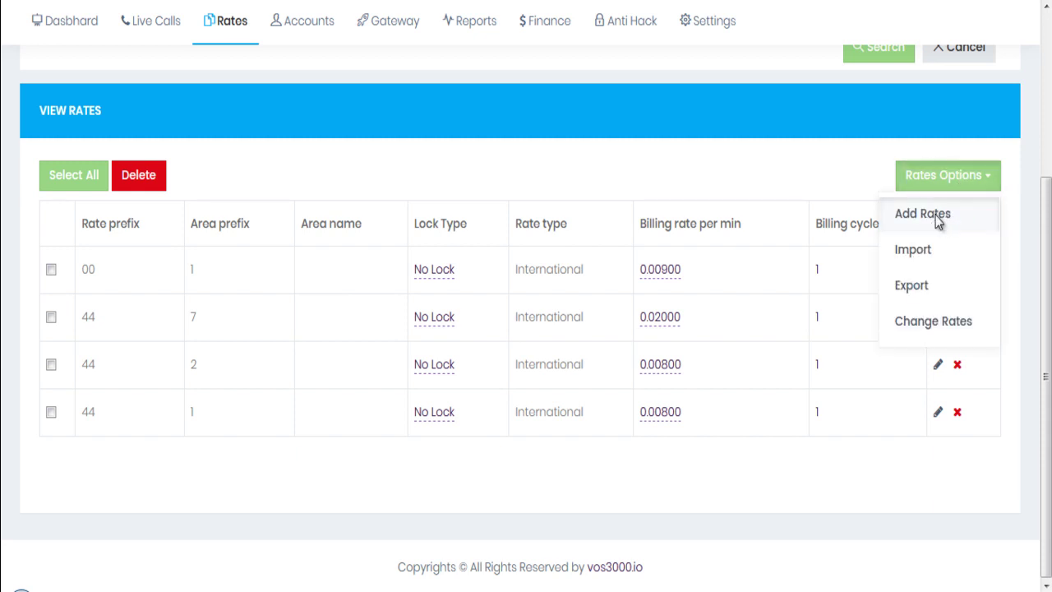
{"action": "left_click", "coordinate": [938, 215]}
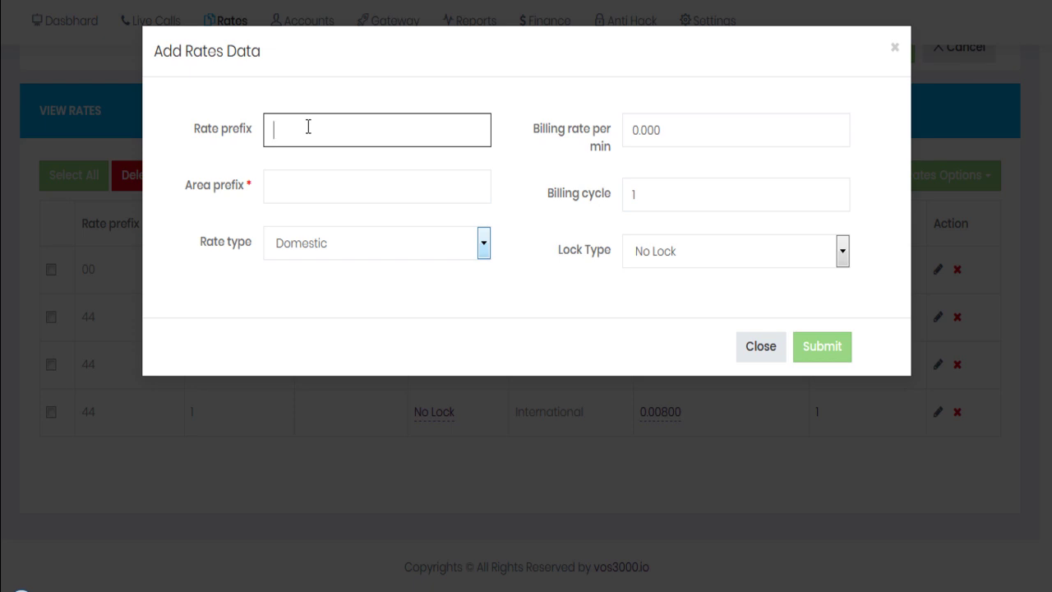
{"action": "type", "text": "777"}
{"action": "left_click", "coordinate": [284, 191]}
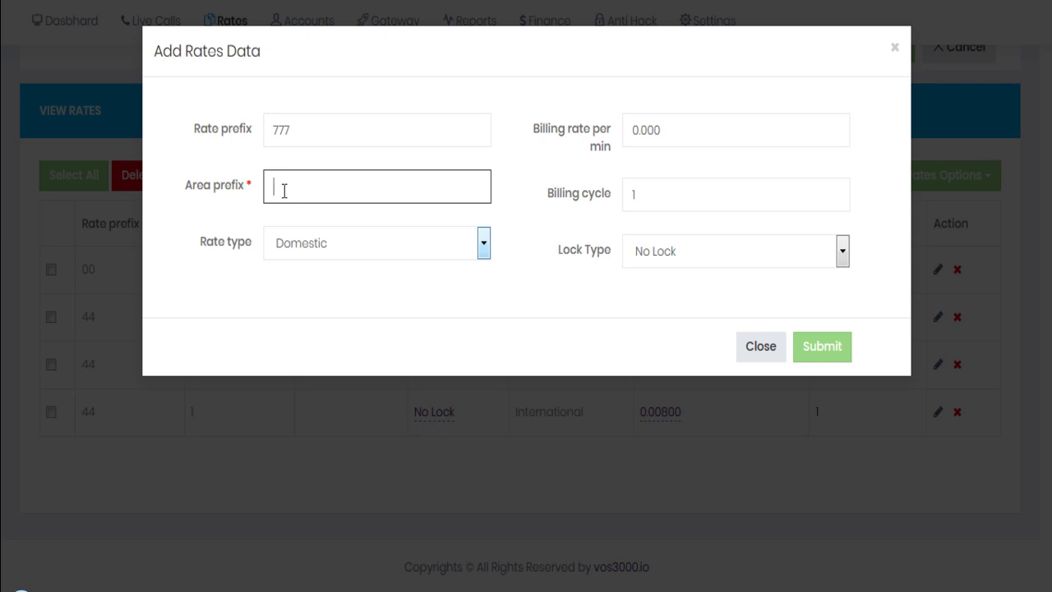
{"action": "left_click", "coordinate": [276, 130]}
{"action": "double_click", "coordinate": [276, 130]}
{"action": "left_click", "coordinate": [311, 130]}
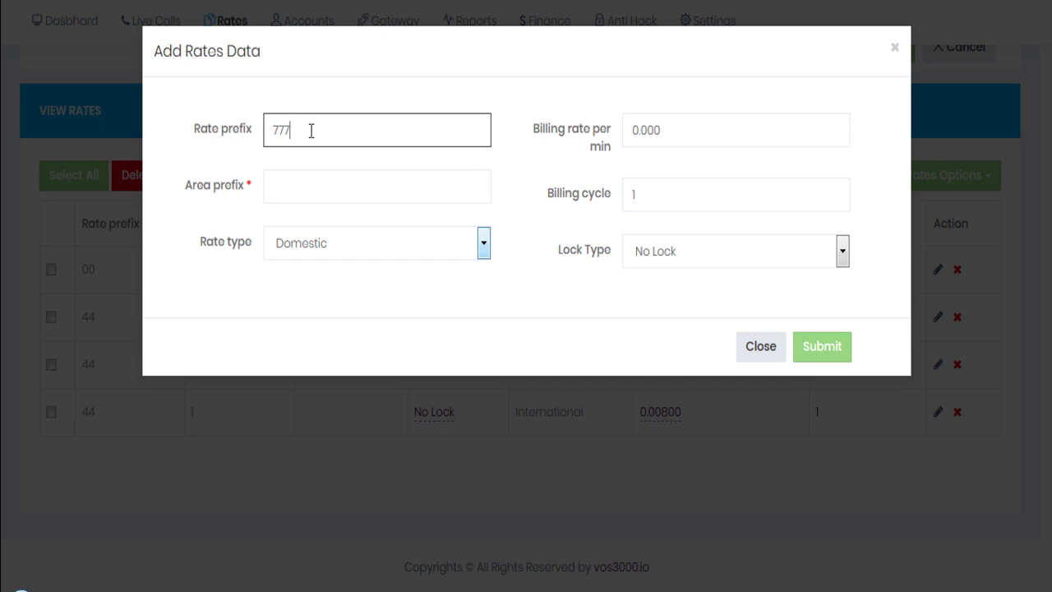
{"action": "type", "text": "00"}
Enter area prefix 1 and a billing rate of 0.009 per minute for the new rate
{"action": "left_click", "coordinate": [288, 176]}
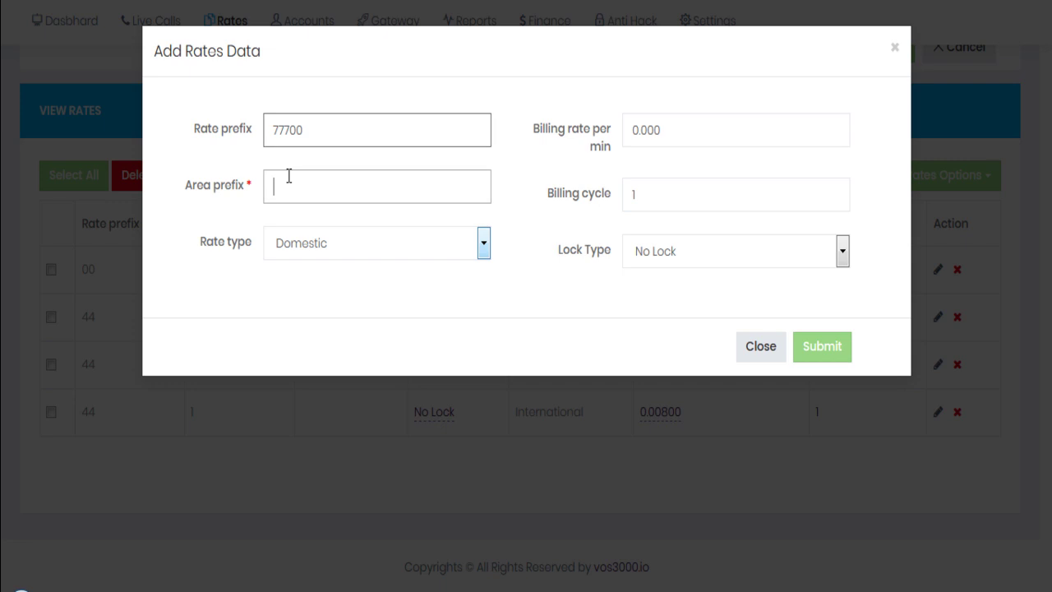
{"action": "type", "text": "1"}
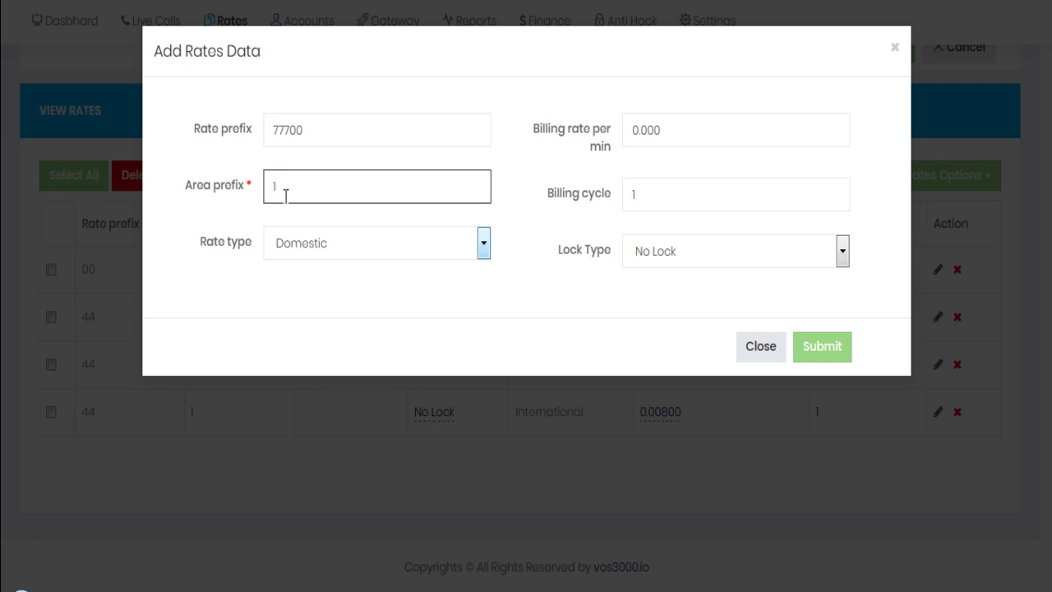
{"action": "left_click_drag", "start_coordinate": [654, 132], "coordinate": [683, 131]}
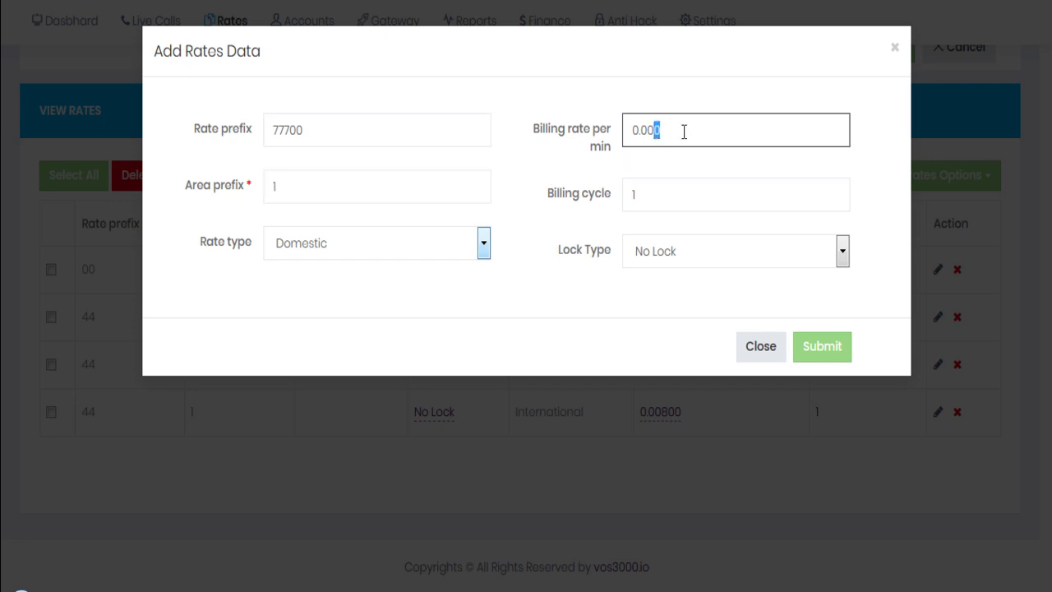
{"action": "type", "text": "9"}
Extend the rate prefix to 777001 and copy that value into the area prefix
{"action": "left_click", "coordinate": [314, 131]}
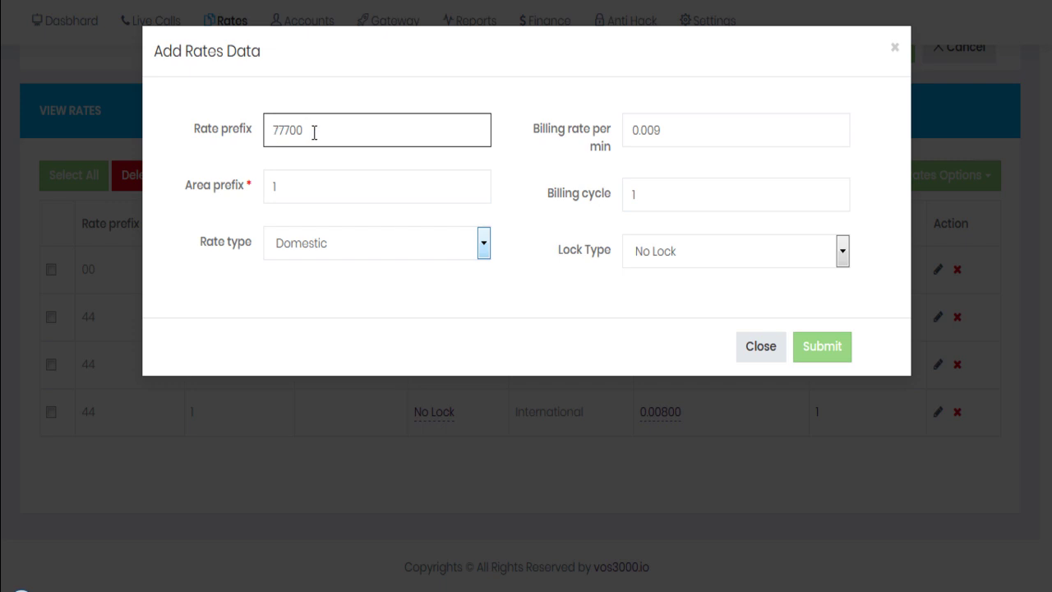
{"action": "type", "text": "1"}
{"action": "left_click_drag", "start_coordinate": [315, 132], "coordinate": [272, 136]}
{"action": "right_click", "coordinate": [298, 145]}
{"action": "left_click", "coordinate": [301, 199]}
{"action": "left_click", "coordinate": [311, 184]}
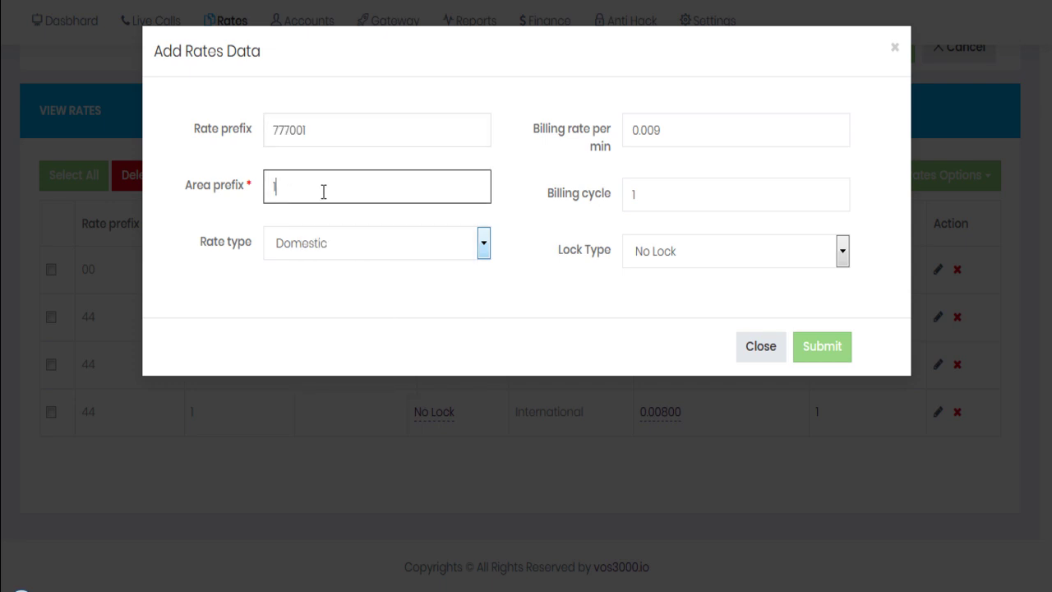
{"action": "key", "text": "ctrl+v"}
Restore the rate prefix to 77700 and set the area prefix back to 1 in the new rate entry
{"action": "left_click", "coordinate": [317, 131]}
{"action": "key", "text": "BackSpace"}
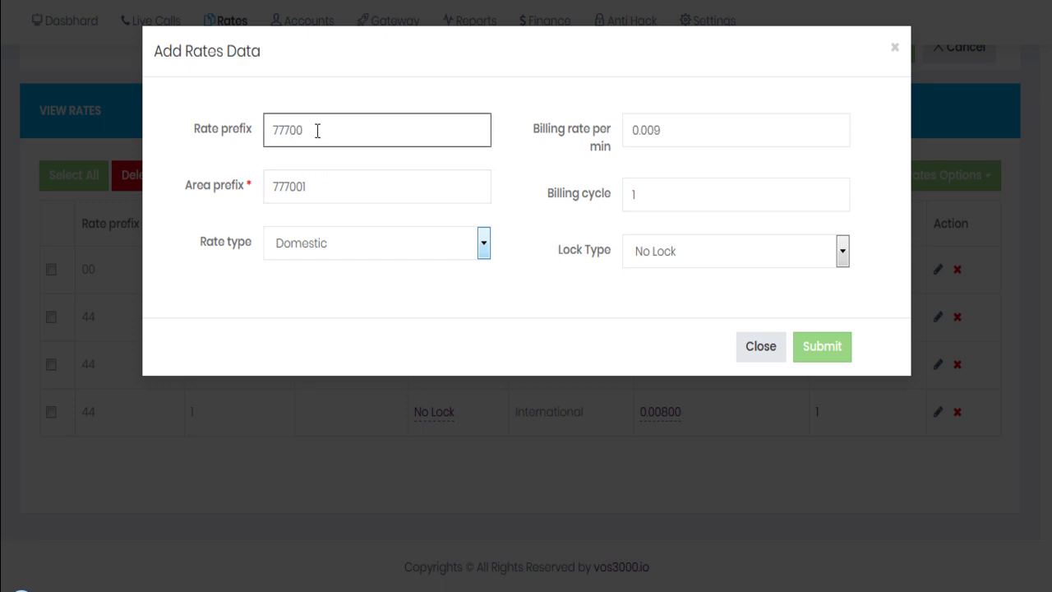
{"action": "left_click_drag", "start_coordinate": [329, 191], "coordinate": [265, 188]}
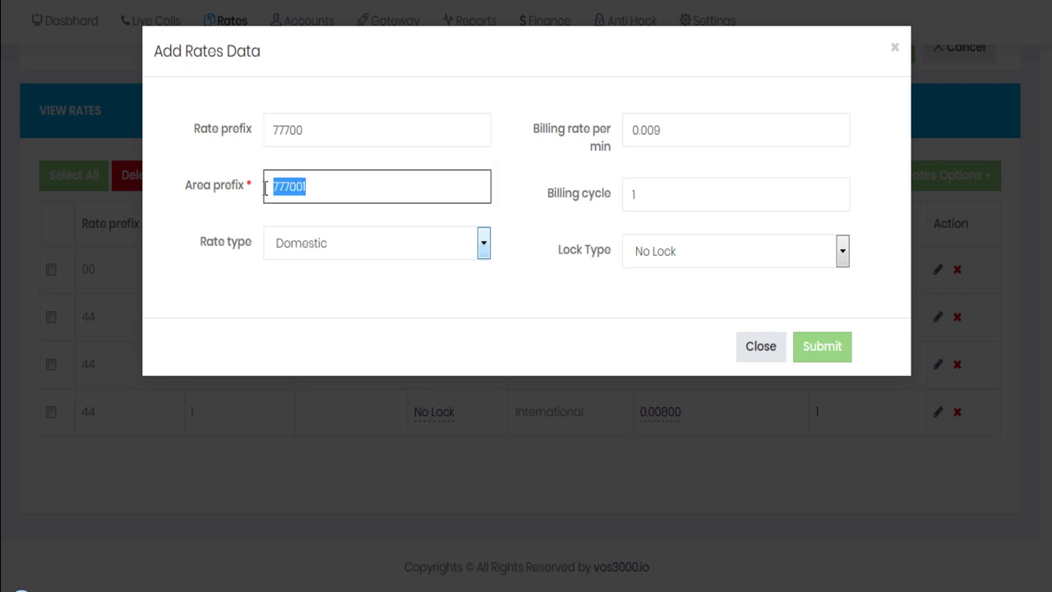
{"action": "type", "text": "1"}
{"action": "left_click_drag", "start_coordinate": [278, 132], "coordinate": [315, 131]}
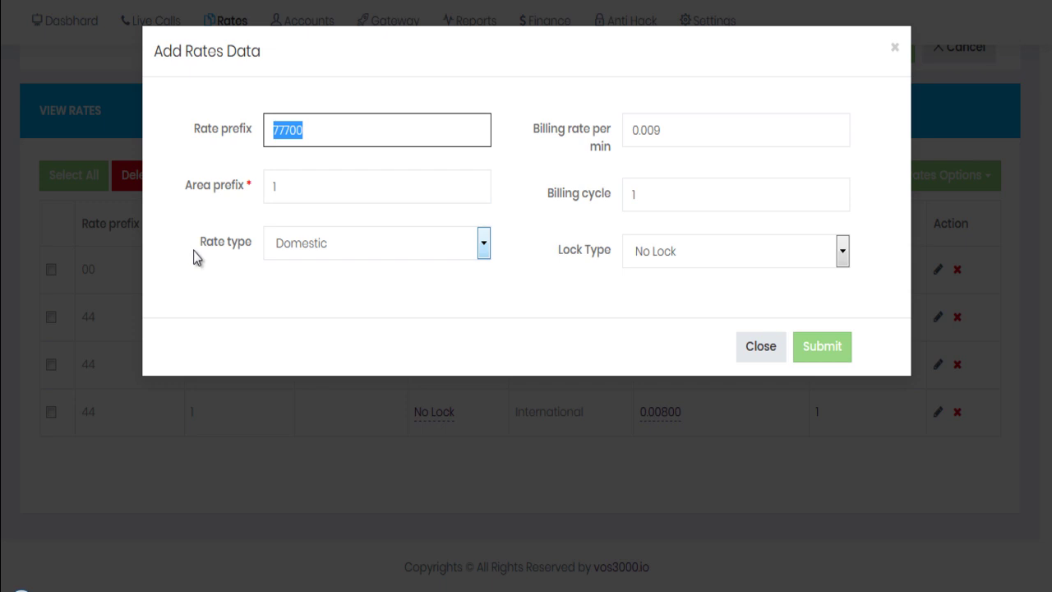
Set the rate type of the 77700 entry to International and submit it
{"action": "left_click", "coordinate": [355, 247]}
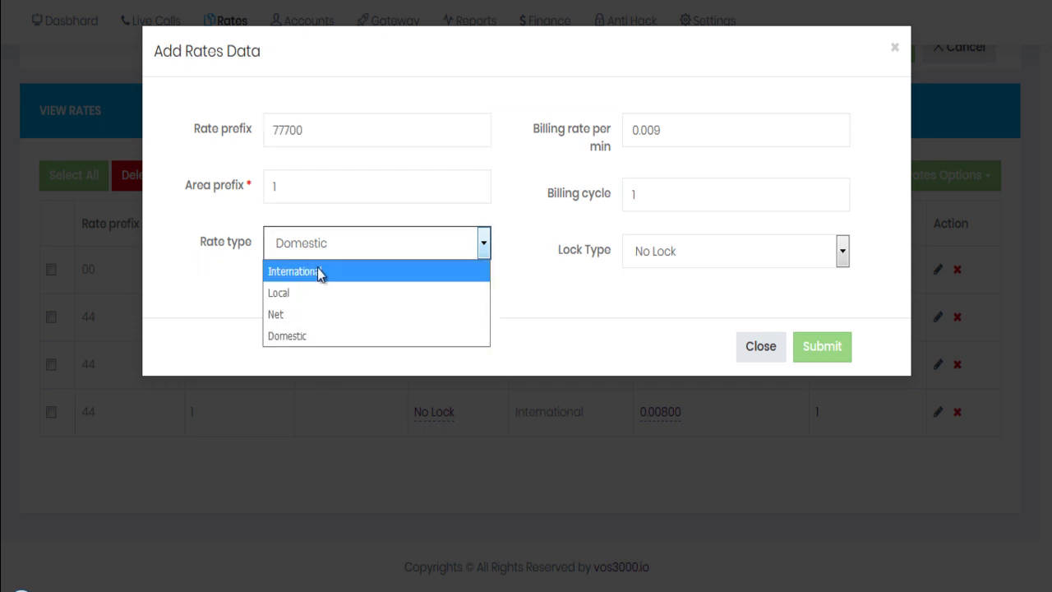
{"action": "left_click", "coordinate": [356, 272]}
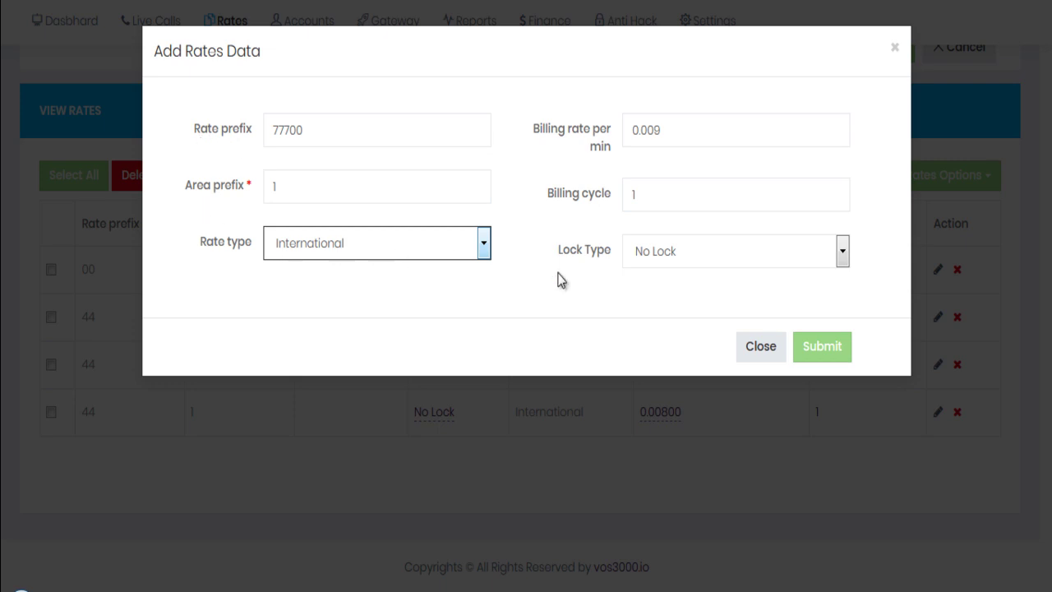
{"action": "left_click", "coordinate": [824, 351]}
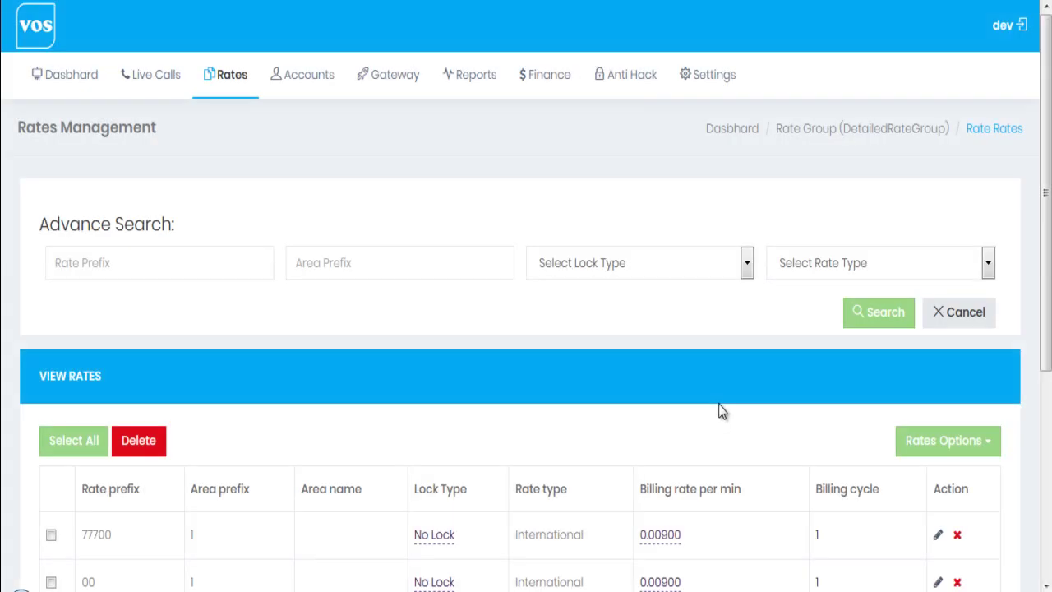
Start a new rate entry with the rate prefix 88844 and the area prefix 7
{"action": "scroll", "coordinate": [720, 403], "scroll_direction": "down", "scroll_amount": 3}
{"action": "scroll", "coordinate": [720, 403], "scroll_direction": "down", "scroll_amount": 1}
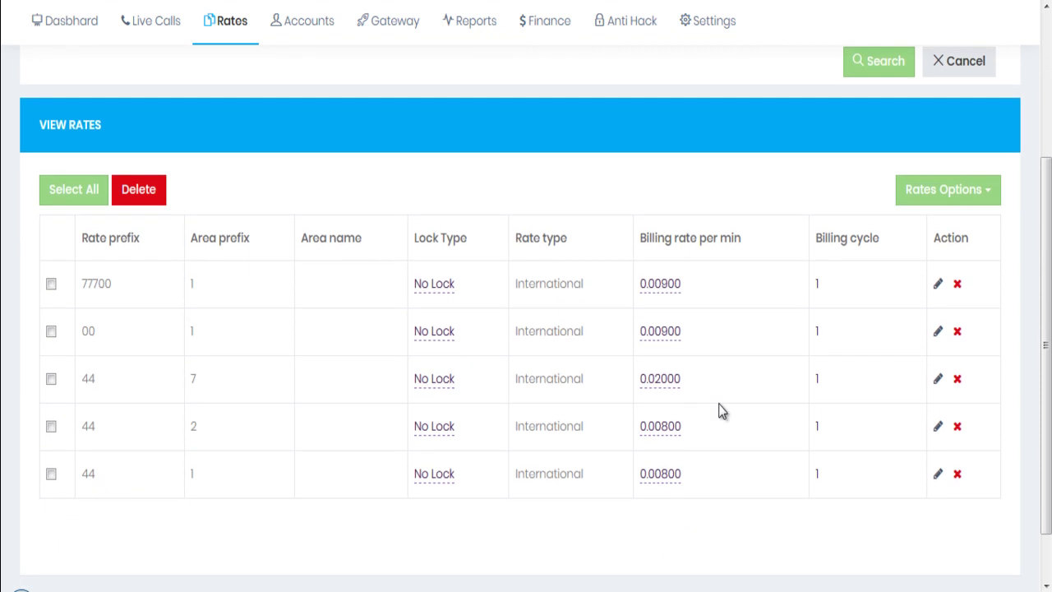
{"action": "left_click", "coordinate": [935, 202]}
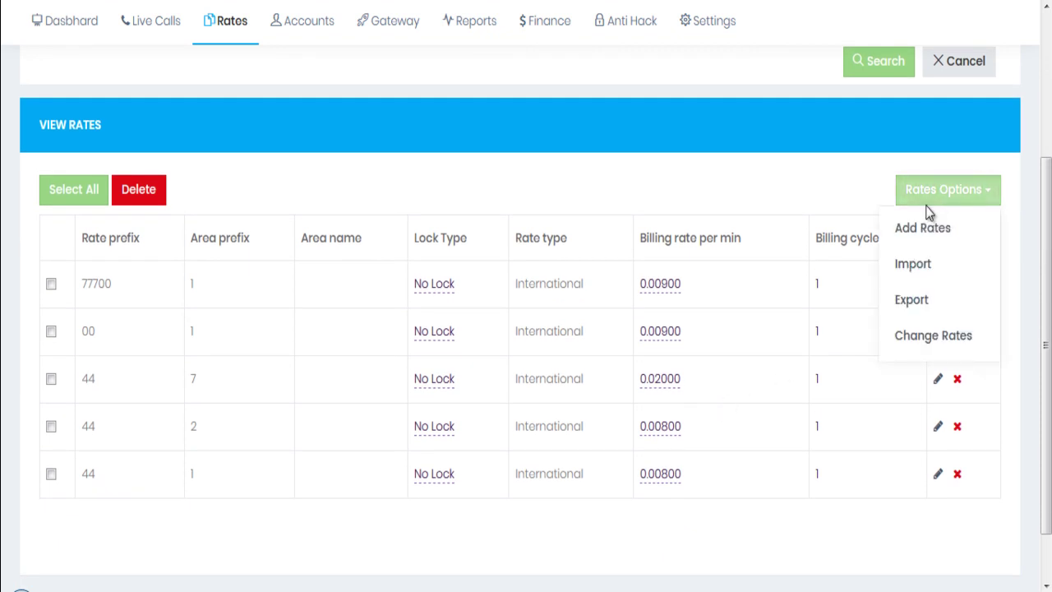
{"action": "left_click", "coordinate": [923, 230]}
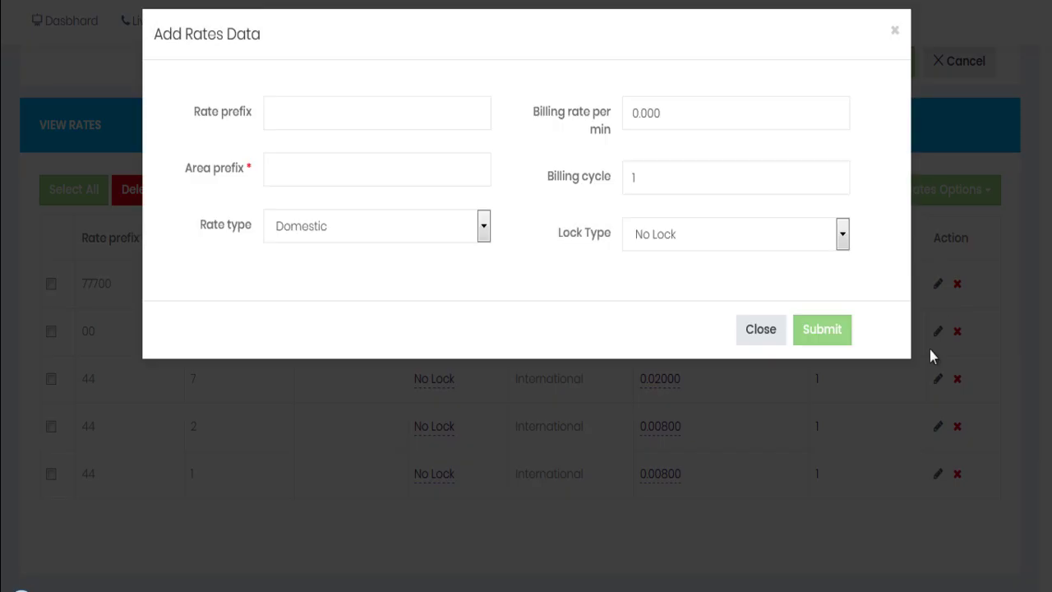
{"action": "left_click", "coordinate": [298, 134]}
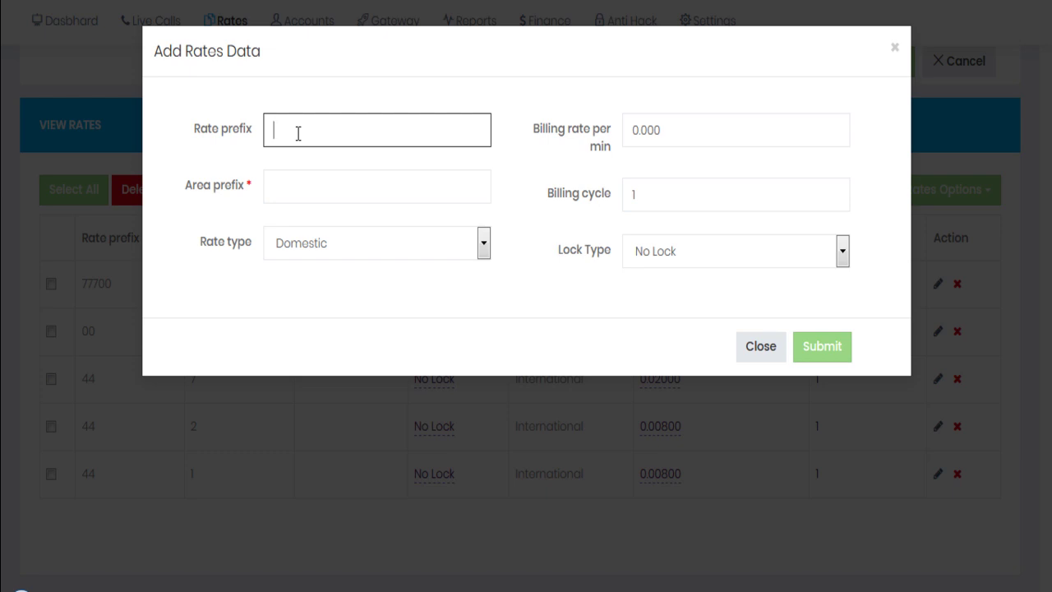
{"action": "type", "text": "88844"}
{"action": "left_click", "coordinate": [310, 193]}
{"action": "type", "text": "7"}
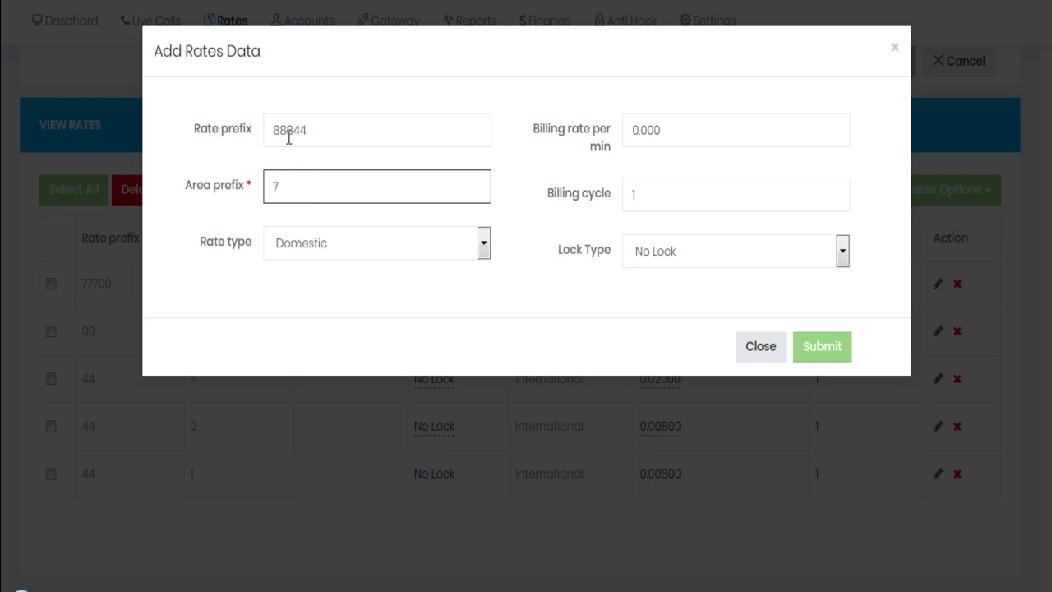
Examine how the digits are divided between the rate prefix and the area prefix of the new entry
{"action": "left_click_drag", "start_coordinate": [296, 133], "coordinate": [312, 132]}
{"action": "left_click", "coordinate": [295, 183]}
{"action": "left_click_drag", "start_coordinate": [336, 181], "coordinate": [268, 184]}
{"action": "left_click", "coordinate": [300, 188]}
{"action": "left_click_drag", "start_coordinate": [292, 130], "coordinate": [315, 132]}
{"action": "double_click", "coordinate": [276, 187]}
{"action": "left_click", "coordinate": [294, 129]}
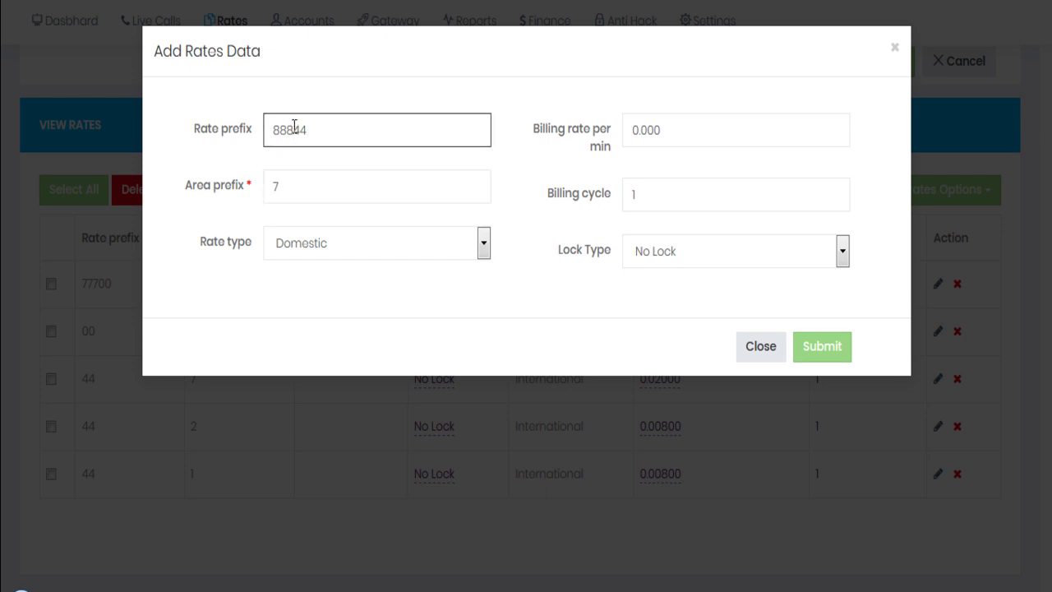
{"action": "left_click_drag", "start_coordinate": [294, 129], "coordinate": [268, 134]}
{"action": "left_click", "coordinate": [325, 130]}
Make the 88844 rate International with a billing rate of 0.02 per minute, and submit it
{"action": "left_click", "coordinate": [321, 252]}
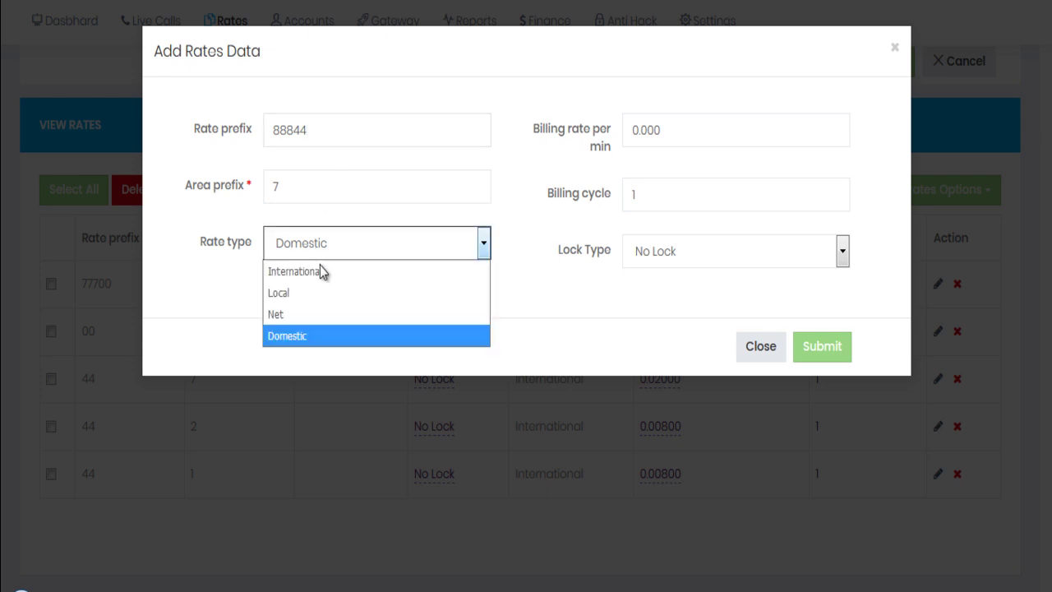
{"action": "left_click", "coordinate": [321, 272]}
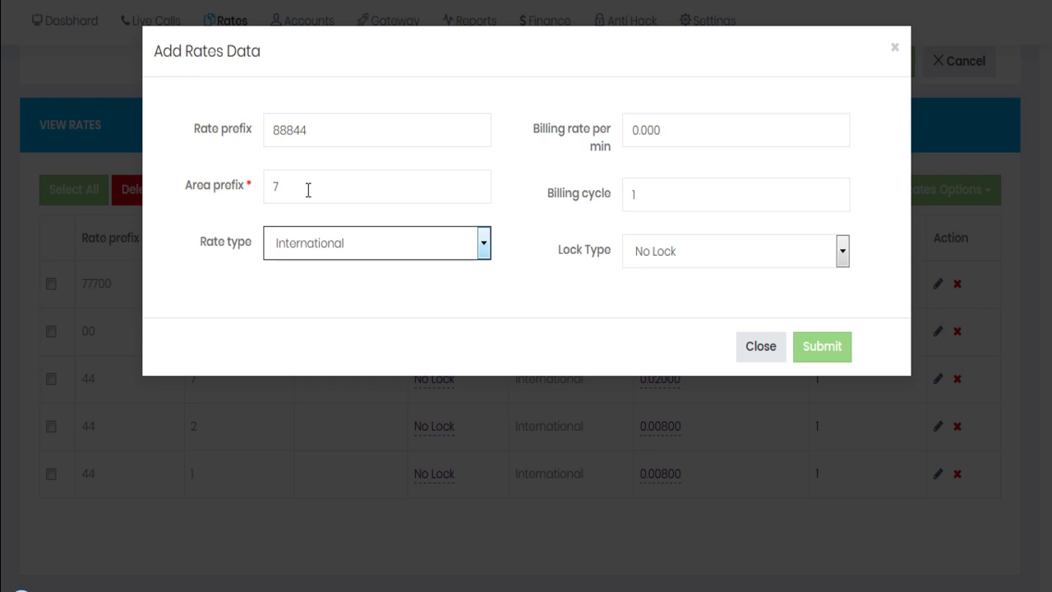
{"action": "left_click_drag", "start_coordinate": [648, 130], "coordinate": [677, 131]}
{"action": "type", "text": "2"}
{"action": "left_click", "coordinate": [825, 348]}
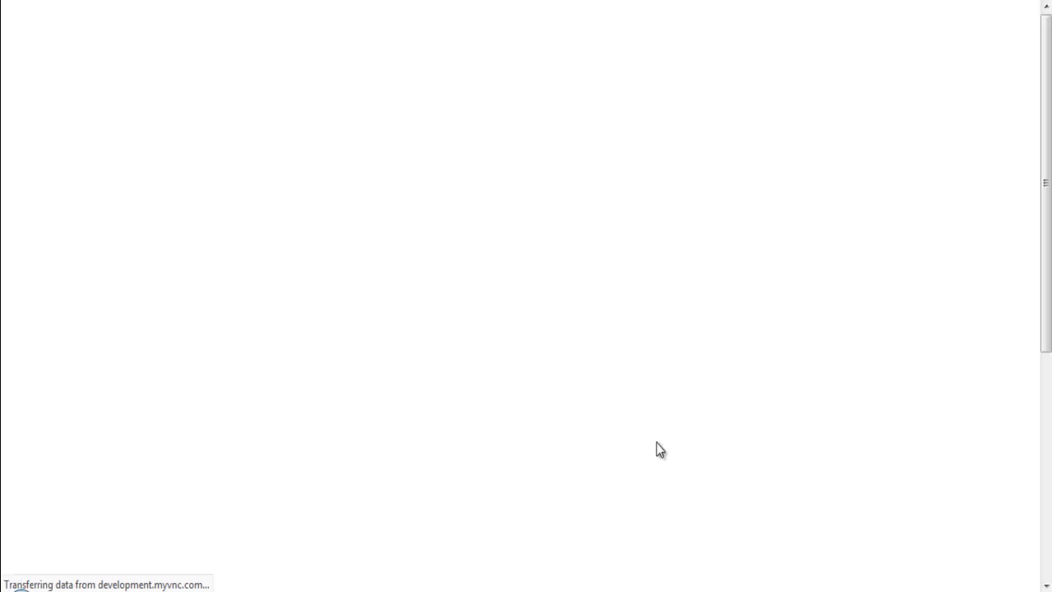
Start another rate entry with an empty rate prefix and the area prefix 447
{"action": "scroll", "coordinate": [658, 448], "scroll_direction": "down", "scroll_amount": 3}
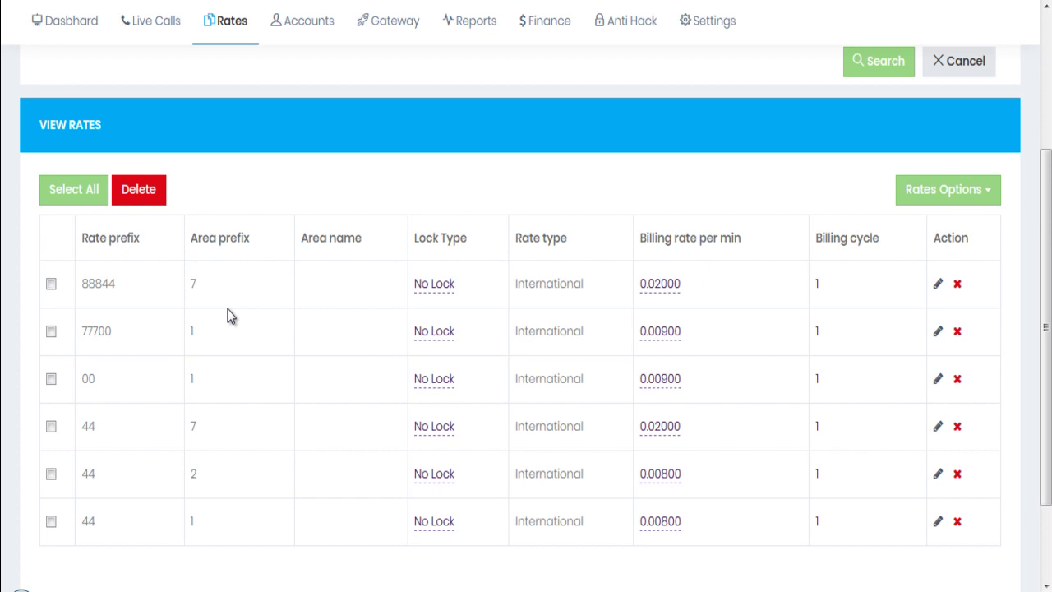
{"action": "left_click", "coordinate": [927, 197]}
{"action": "left_click", "coordinate": [929, 229]}
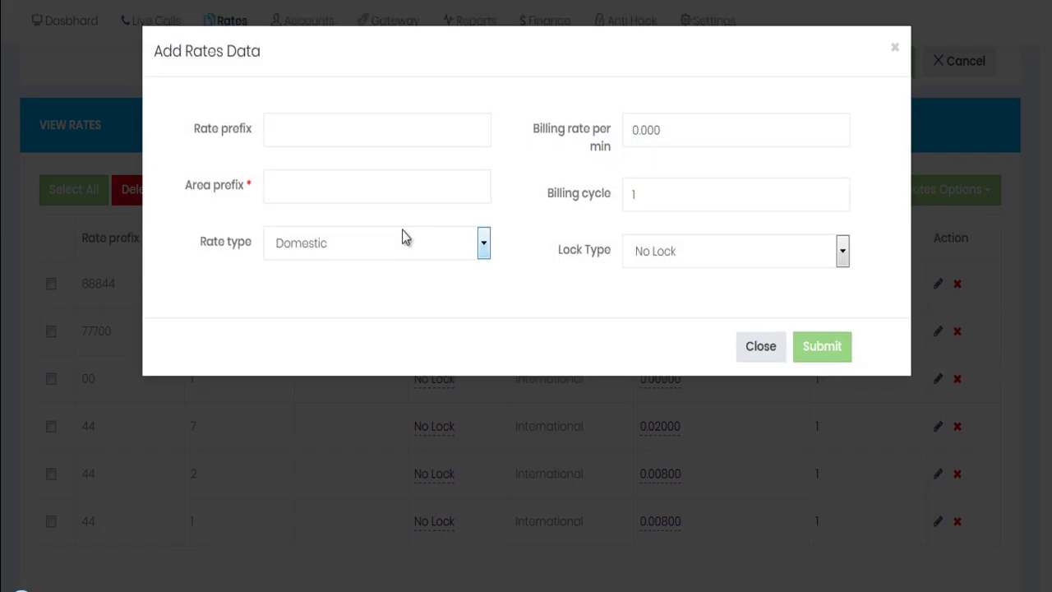
{"action": "left_click", "coordinate": [292, 191]}
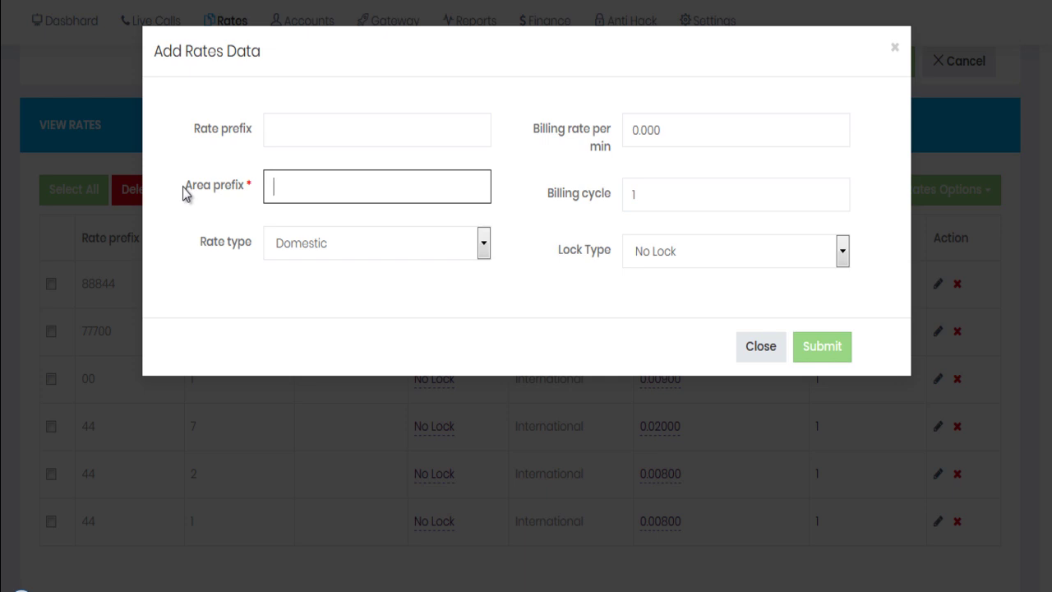
{"action": "left_click_drag", "start_coordinate": [186, 192], "coordinate": [244, 192]}
{"action": "left_click", "coordinate": [249, 189]}
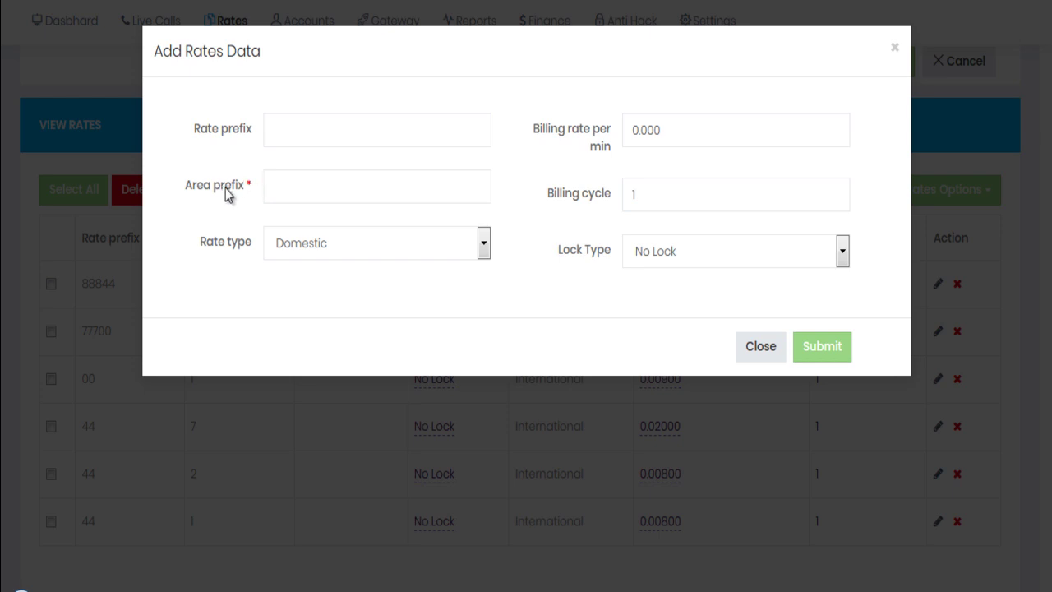
{"action": "left_click", "coordinate": [309, 185]}
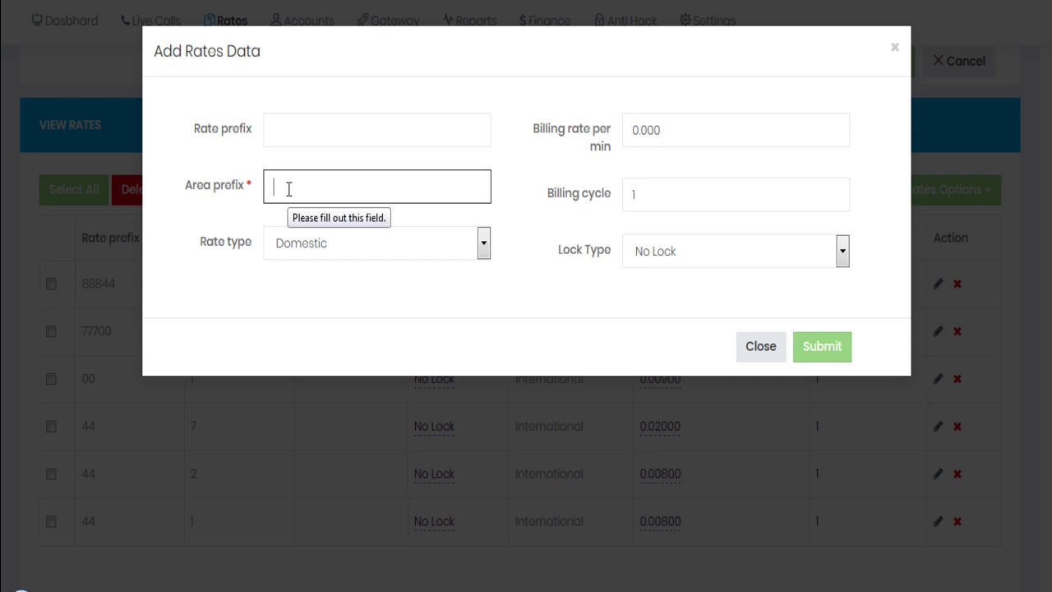
{"action": "type", "text": "447"}
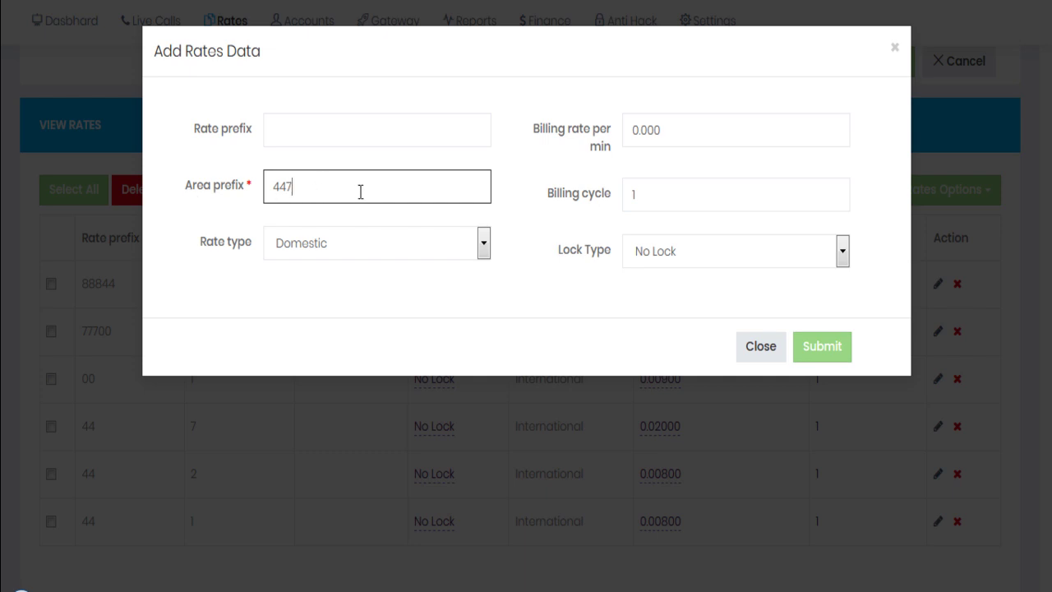
Compare the empty rate prefix with the area prefix entered for the new rate
{"action": "left_click", "coordinate": [280, 133]}
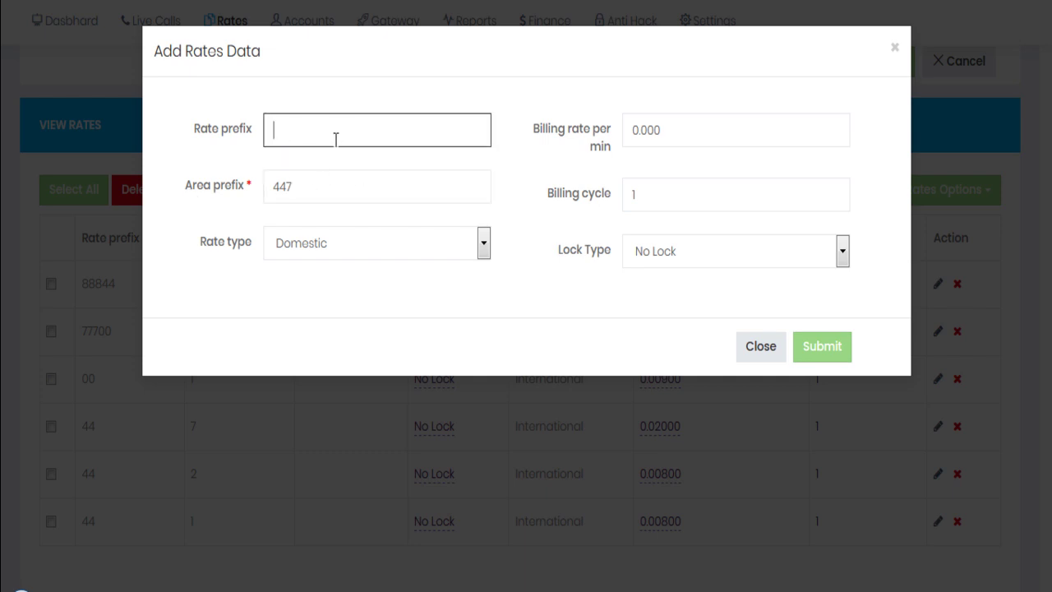
{"action": "left_click", "coordinate": [352, 196]}
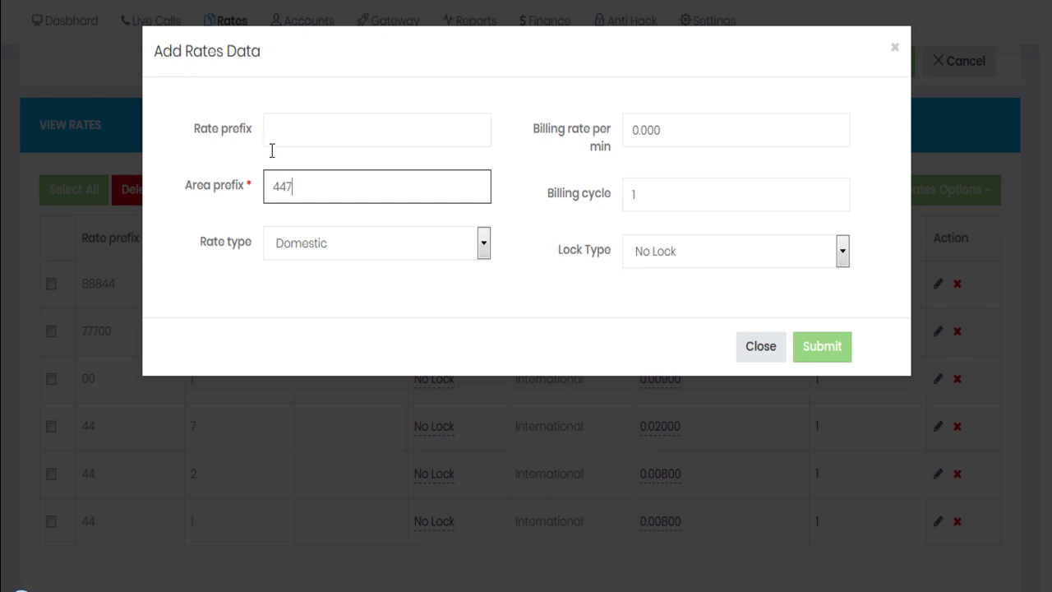
{"action": "left_click", "coordinate": [310, 125]}
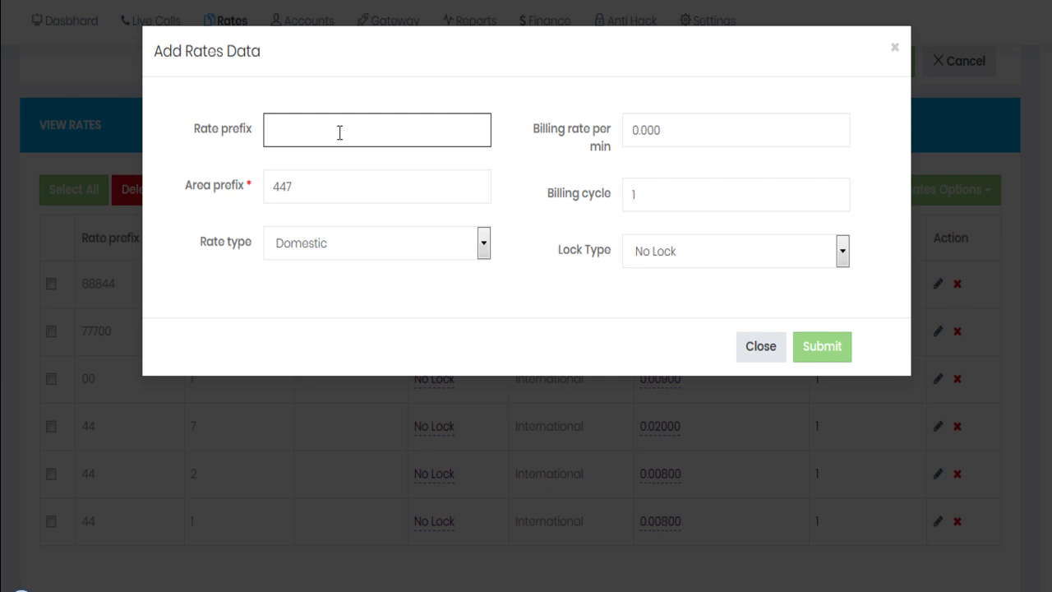
{"action": "left_click", "coordinate": [278, 191]}
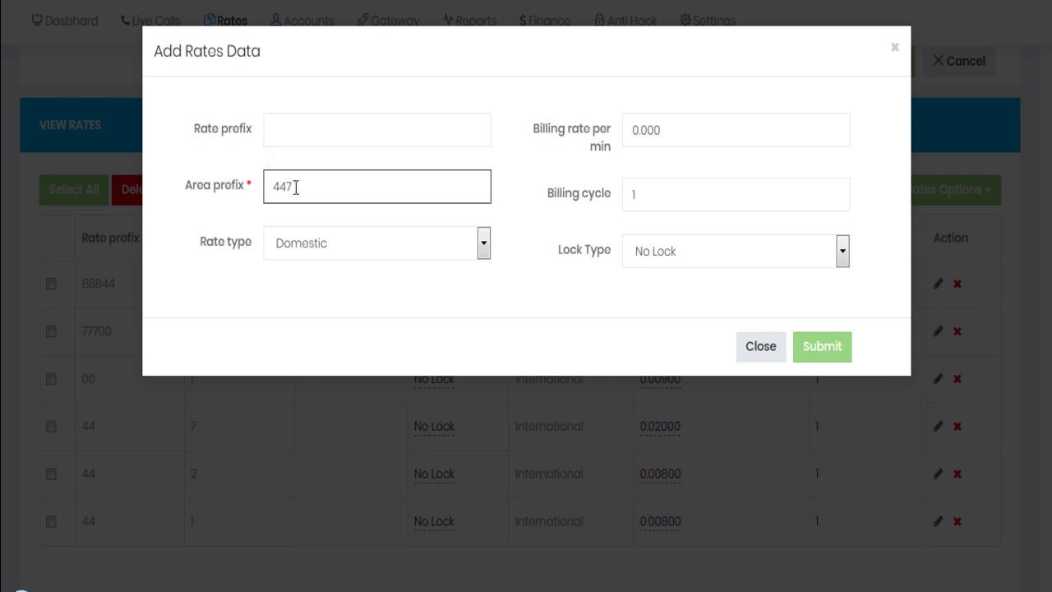
{"action": "double_click", "coordinate": [304, 186]}
{"action": "left_click", "coordinate": [289, 188]}
{"action": "left_click_drag", "start_coordinate": [274, 188], "coordinate": [289, 191]}
{"action": "left_click", "coordinate": [300, 189]}
Put 333 in front of the area prefix so that it reads 333447
{"action": "mouse_move", "coordinate": [276, 187]}
{"action": "left_mouse_down"}
{"action": "mouse_move", "coordinate": [294, 188]}
{"action": "mouse_move", "coordinate": [273, 188]}
{"action": "left_mouse_up"}
{"action": "left_click", "coordinate": [296, 187]}
{"action": "left_click", "coordinate": [274, 187]}
{"action": "left_click", "coordinate": [294, 187]}
{"action": "mouse_move", "coordinate": [294, 188]}
{"action": "left_mouse_down"}
{"action": "mouse_move", "coordinate": [311, 188]}
{"action": "mouse_move", "coordinate": [292, 191]}
{"action": "left_mouse_up"}
{"action": "left_click", "coordinate": [278, 189]}
{"action": "left_click", "coordinate": [272, 189]}
Make the area prefix 333447 rate International with a billing rate of 0.02 per minute, and submit it
{"action": "left_click", "coordinate": [354, 244]}
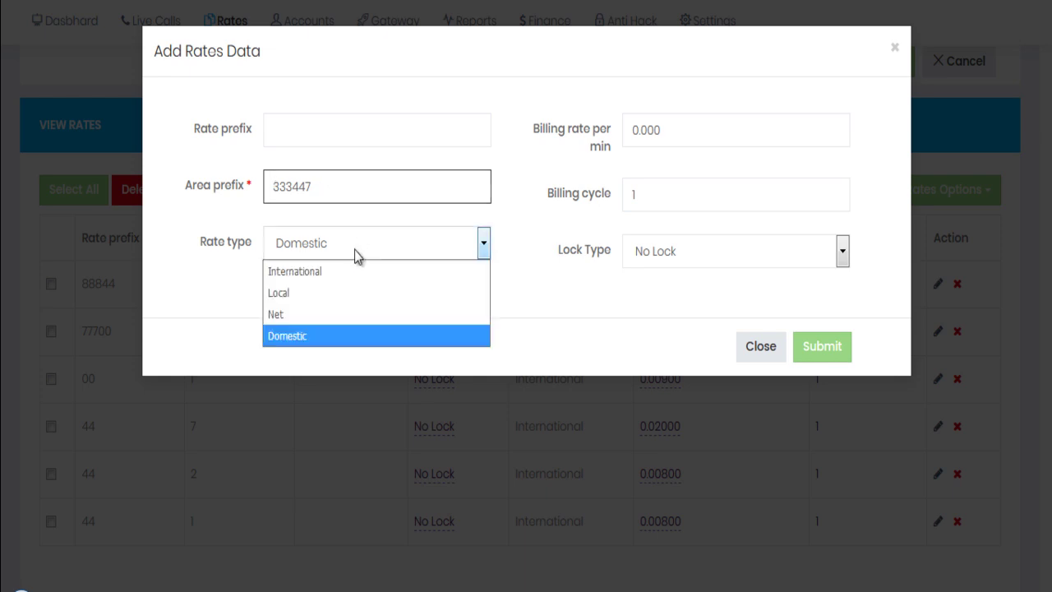
{"action": "left_click", "coordinate": [318, 277]}
{"action": "left_click_drag", "start_coordinate": [653, 132], "coordinate": [695, 129]}
{"action": "type", "text": "02"}
{"action": "left_click", "coordinate": [817, 348]}
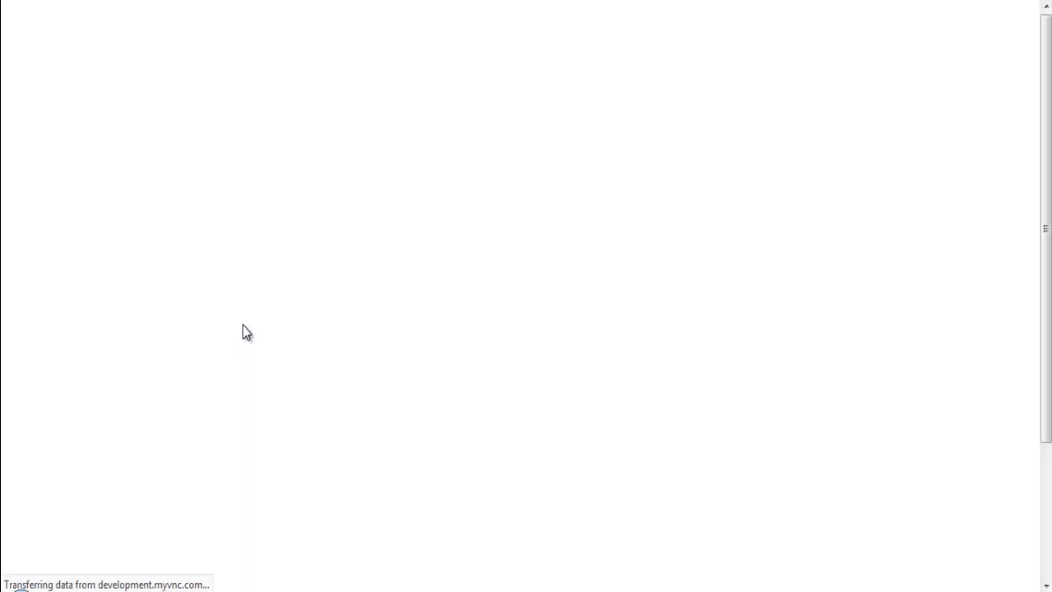
Compare the prefixes of the 88844 and 333447 entries in the rates list
{"action": "scroll", "coordinate": [1049, 259], "scroll_direction": "down", "scroll_amount": 4}
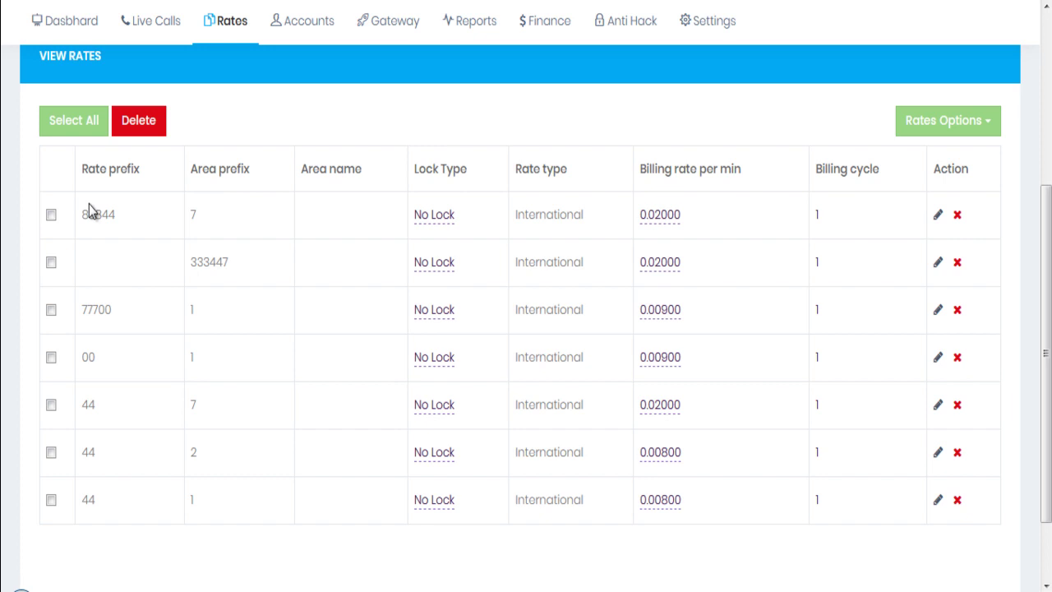
{"action": "left_click_drag", "start_coordinate": [85, 216], "coordinate": [118, 216]}
{"action": "left_click", "coordinate": [181, 222]}
{"action": "left_click_drag", "start_coordinate": [189, 218], "coordinate": [204, 219]}
{"action": "left_click", "coordinate": [146, 261]}
{"action": "left_click_drag", "start_coordinate": [192, 265], "coordinate": [232, 270]}
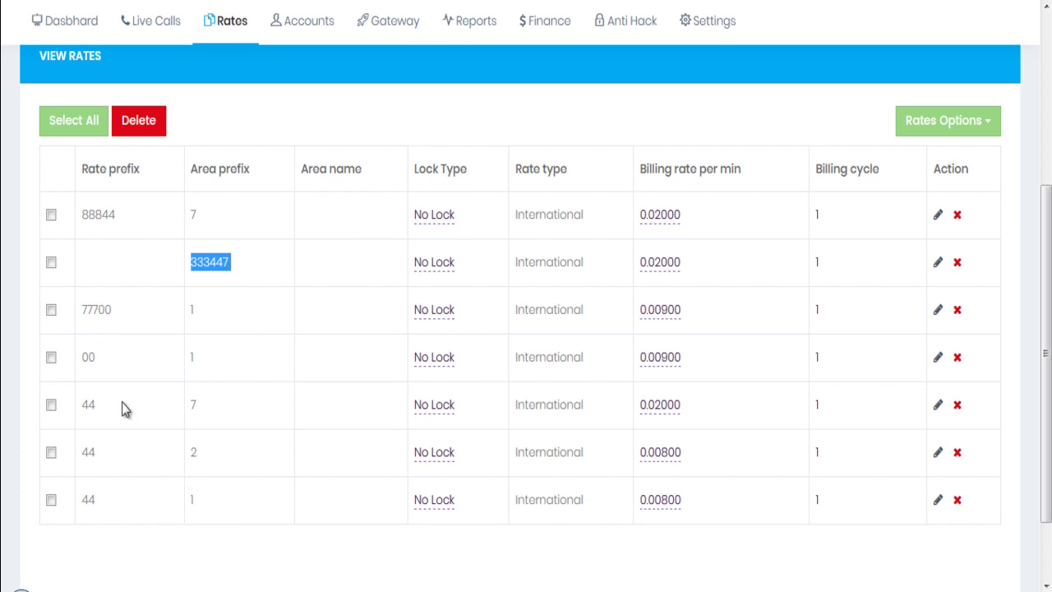
{"action": "left_click", "coordinate": [230, 262]}
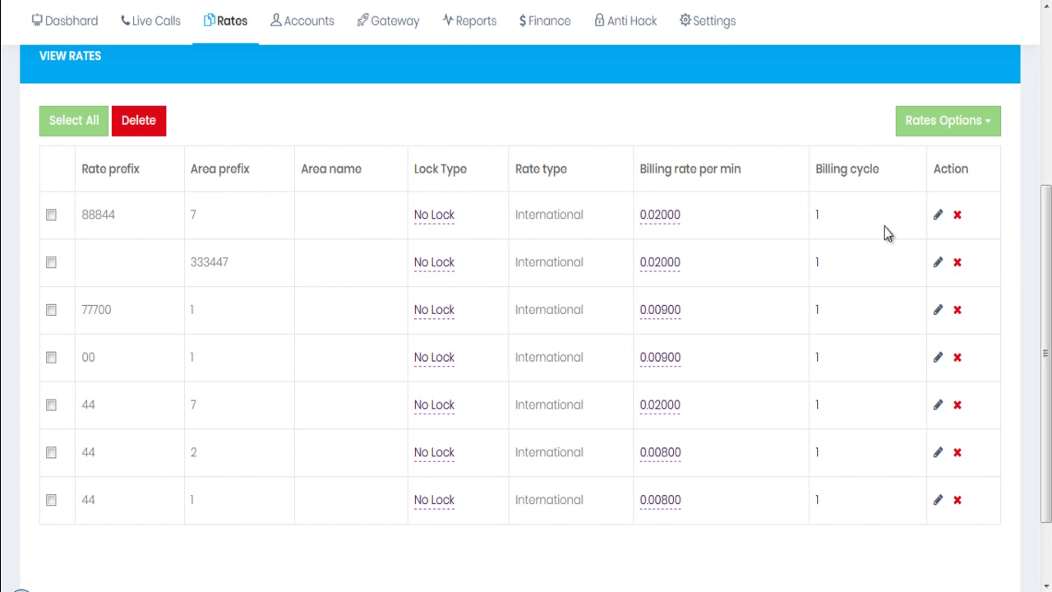
Edit the rate with rate prefix 88844 and area prefix 7, set its lock type to Lock, and submit the change
{"action": "left_click", "coordinate": [938, 216]}
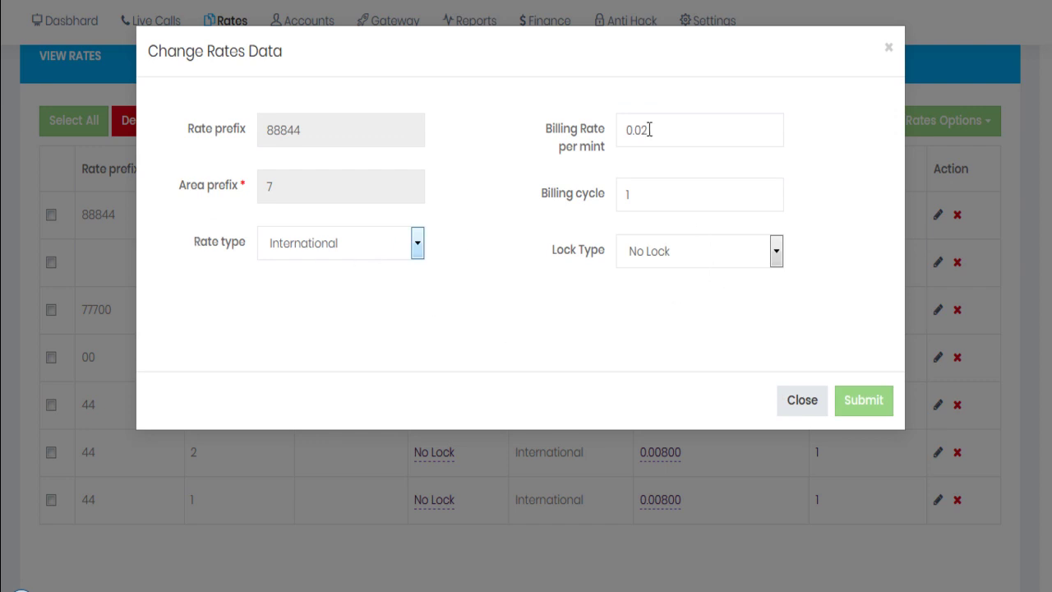
{"action": "left_click_drag", "start_coordinate": [642, 129], "coordinate": [663, 132]}
{"action": "left_click", "coordinate": [664, 252]}
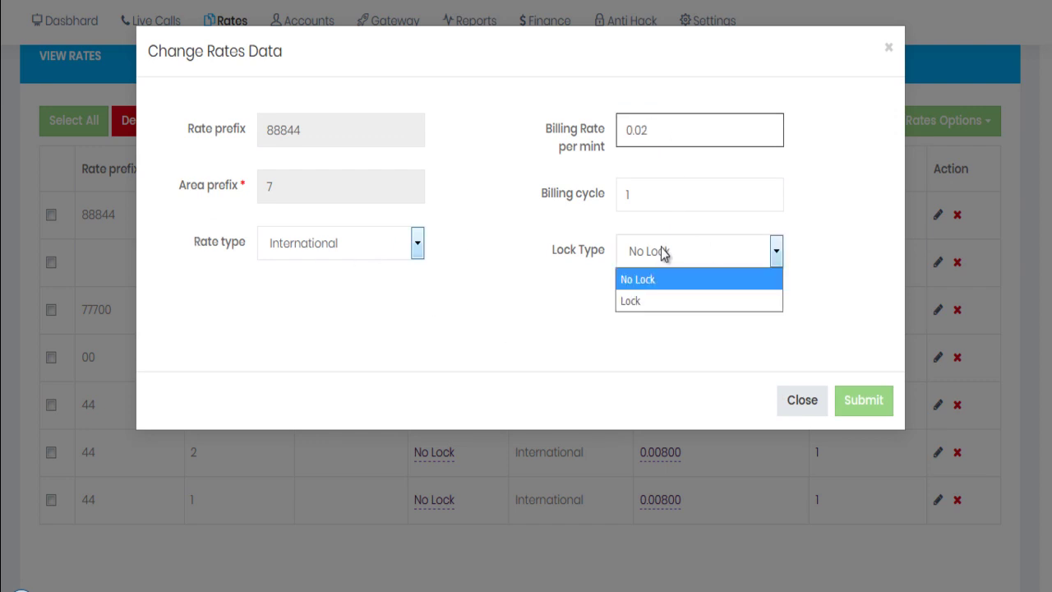
{"action": "left_click", "coordinate": [641, 304]}
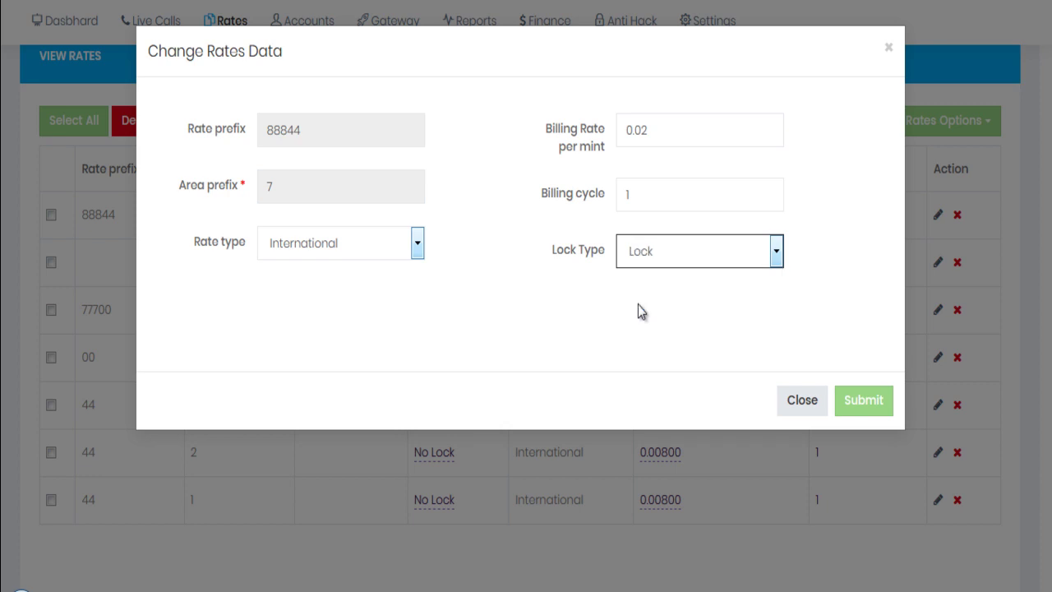
{"action": "double_click", "coordinate": [626, 195]}
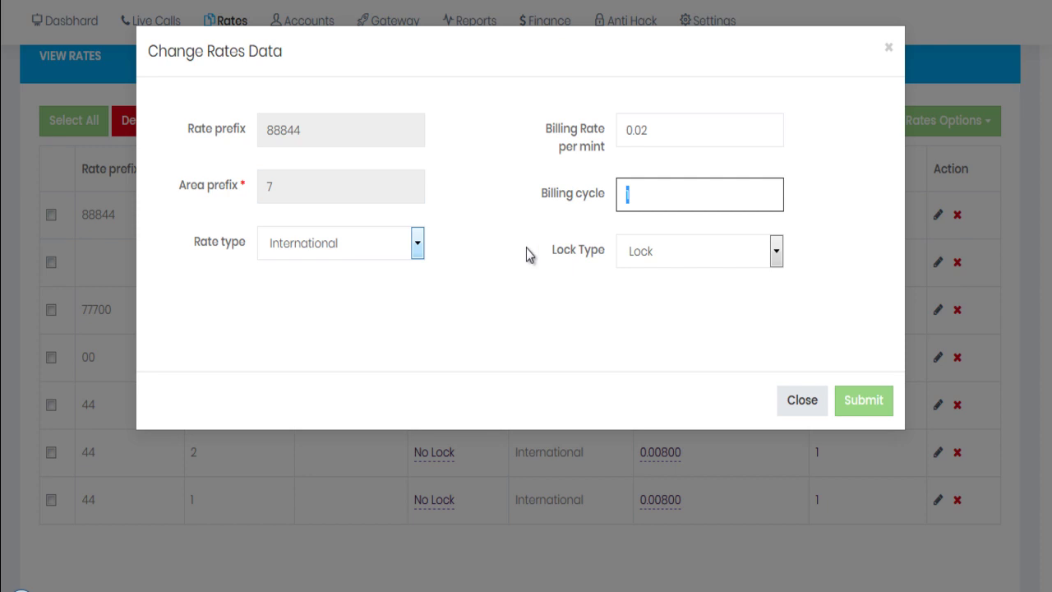
{"action": "left_click", "coordinate": [851, 398]}
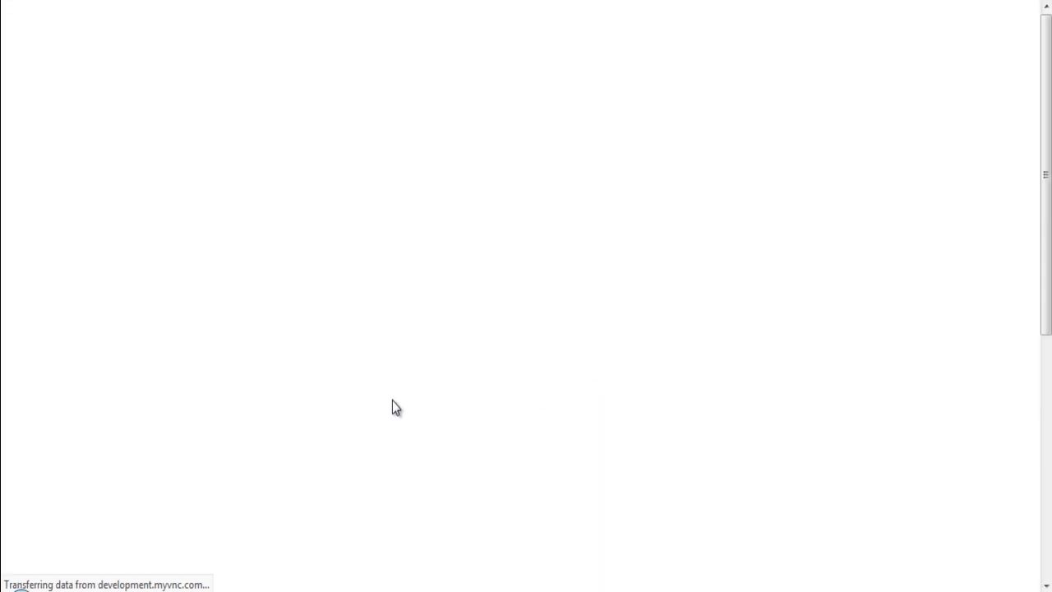
Edit the rate with area prefix 333447, set its billing rate per minute to 0.05, submit, and check the value in the rates list
{"action": "scroll", "coordinate": [376, 395], "scroll_direction": "down", "scroll_amount": 3}
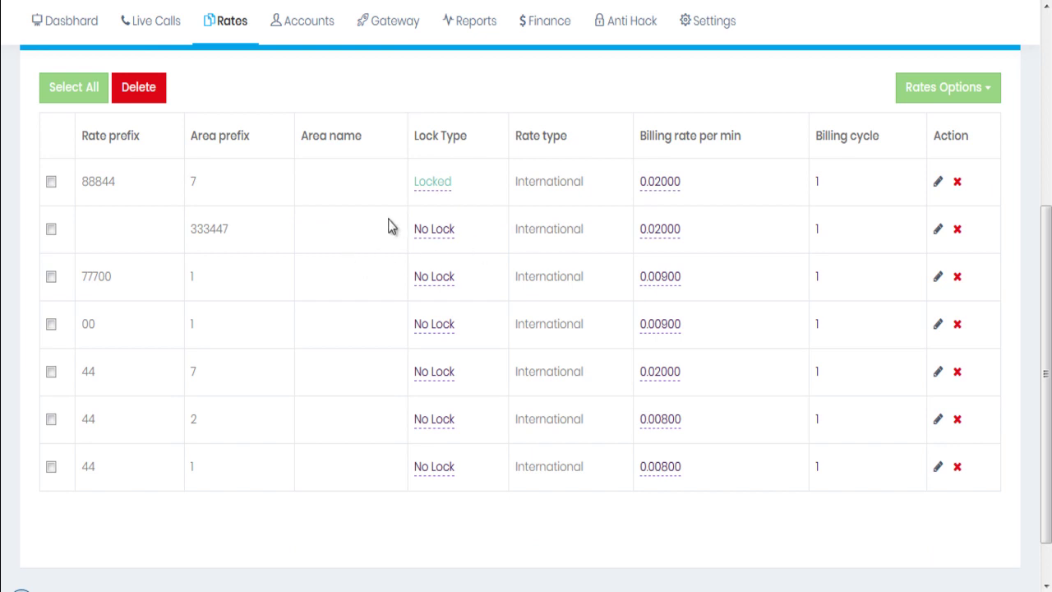
{"action": "left_click", "coordinate": [938, 229]}
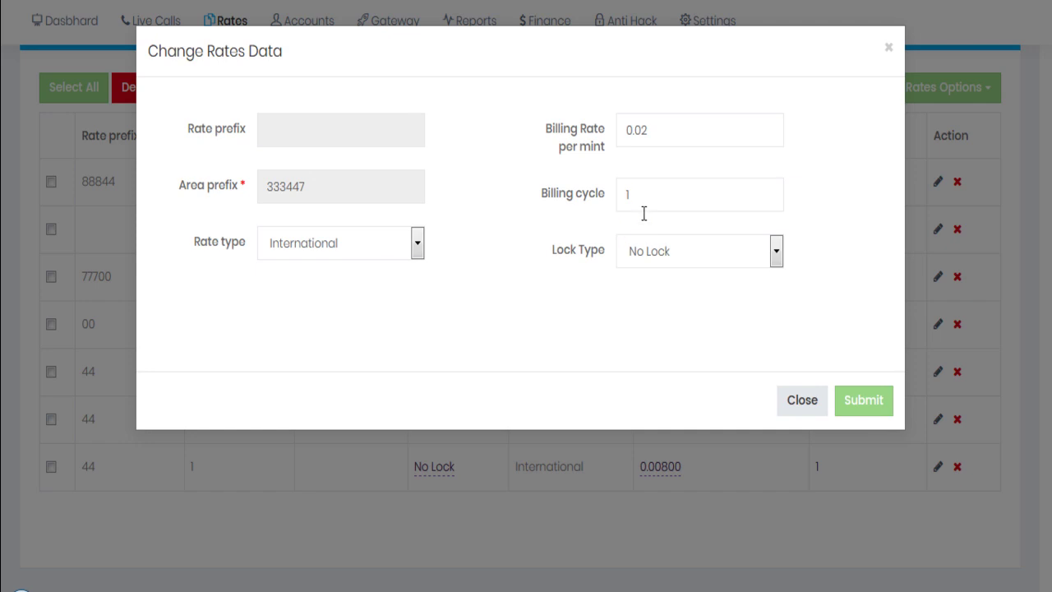
{"action": "left_click_drag", "start_coordinate": [641, 130], "coordinate": [653, 131]}
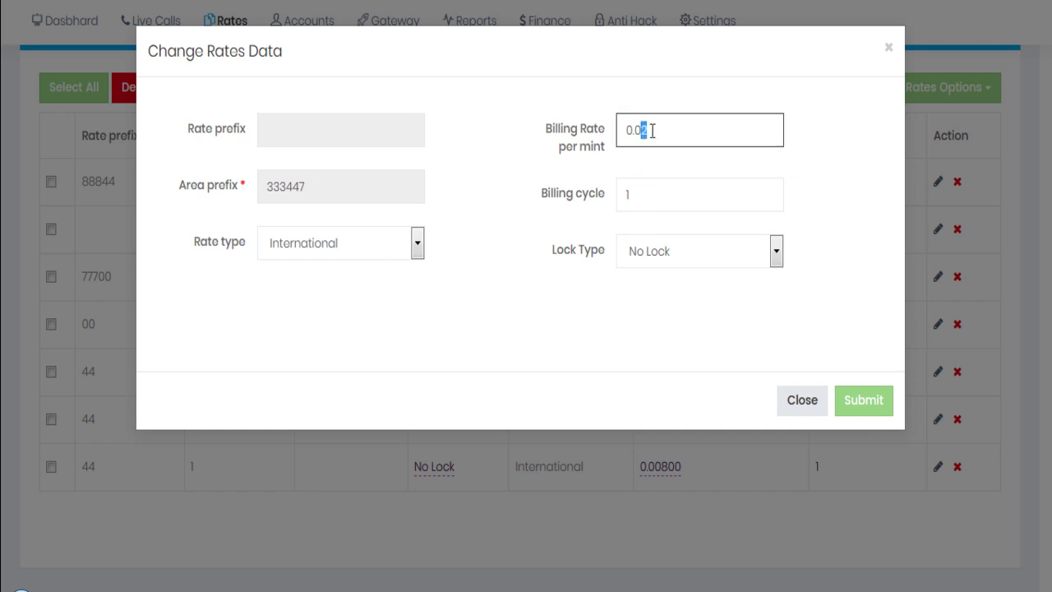
{"action": "type", "text": "5"}
{"action": "left_click", "coordinate": [865, 403]}
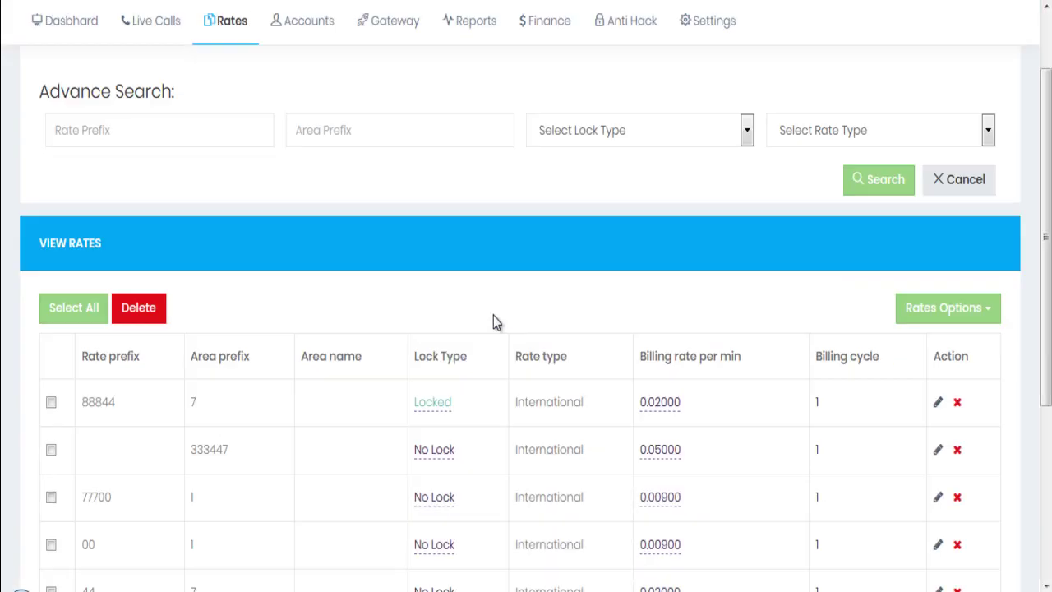
{"action": "scroll", "coordinate": [493, 318], "scroll_direction": "down", "scroll_amount": 3}
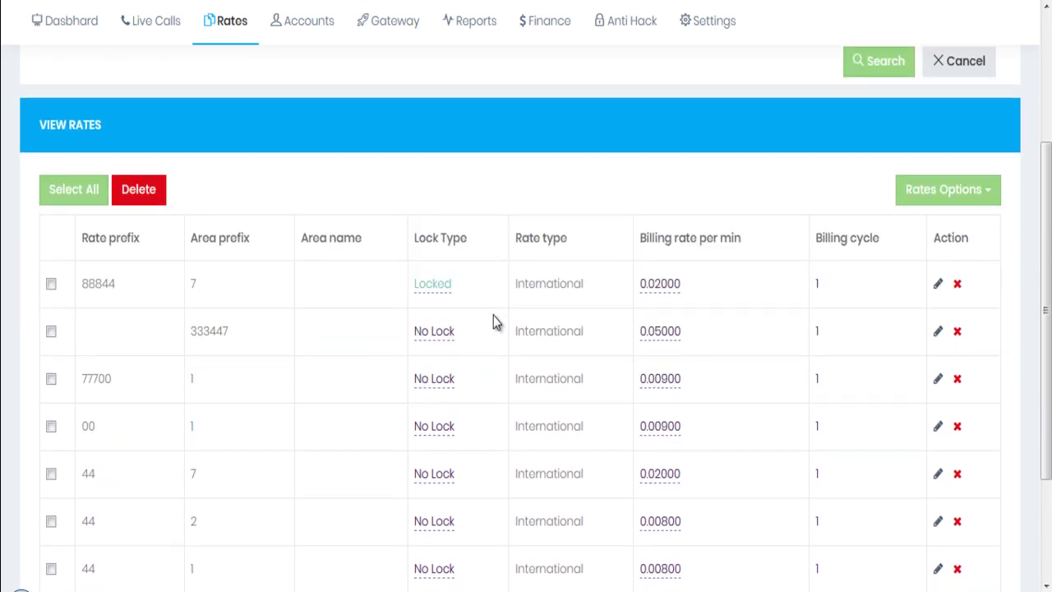
{"action": "left_click_drag", "start_coordinate": [694, 337], "coordinate": [637, 339]}
{"action": "left_click", "coordinate": [609, 332]}
Open the CSV import for the rates, compare the two sample formats, and save the comma-separated sample file sample_comma.csv
{"action": "left_click", "coordinate": [991, 198]}
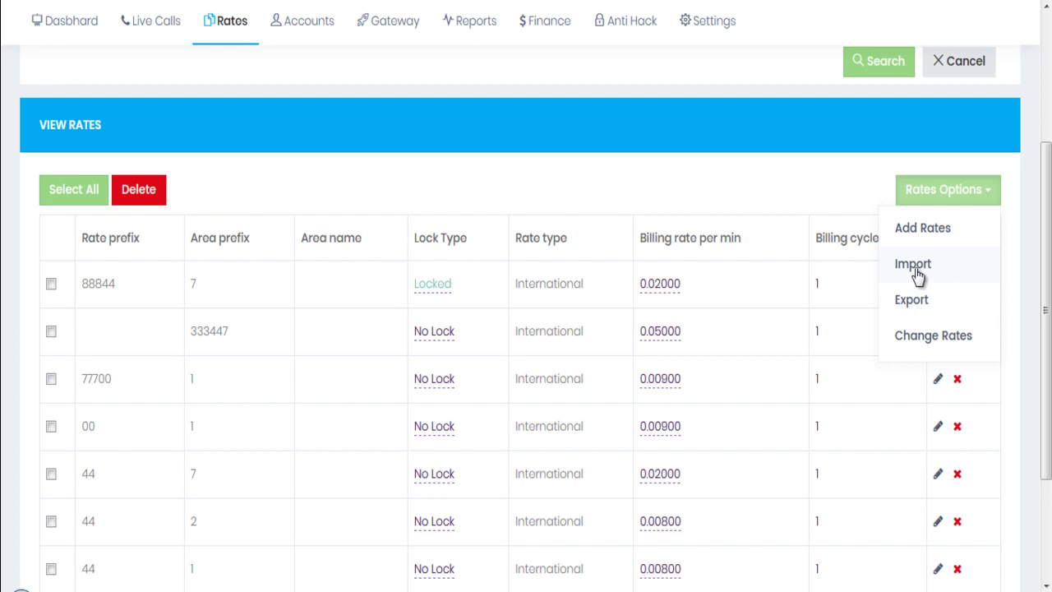
{"action": "left_click", "coordinate": [964, 271]}
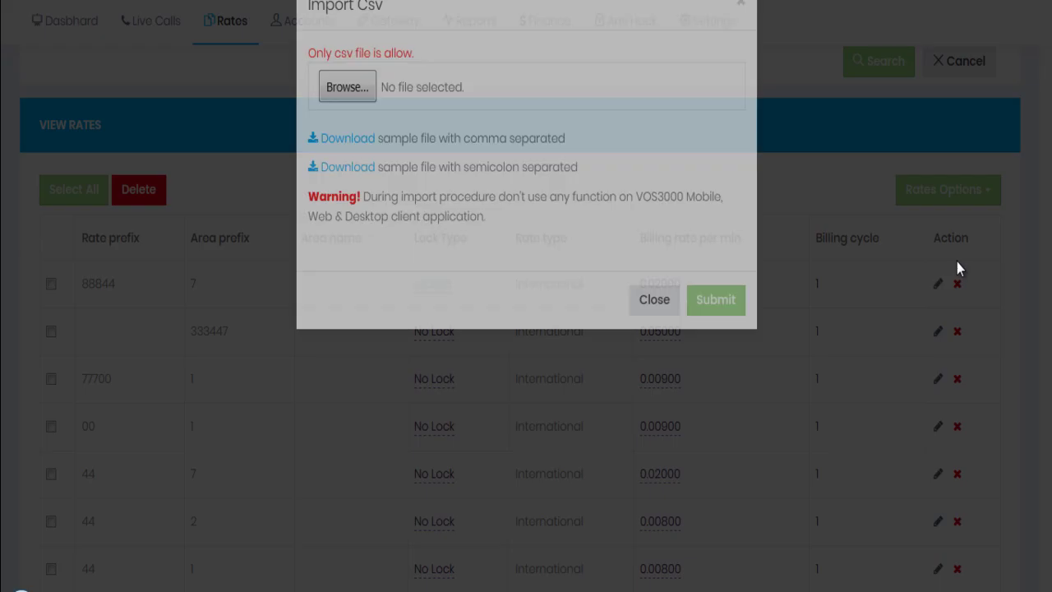
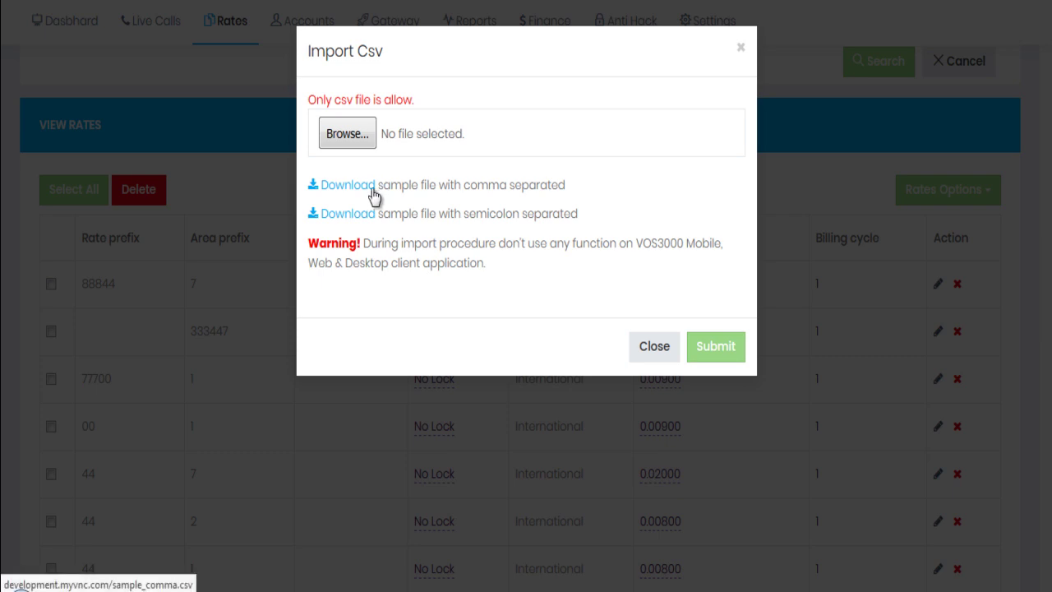
{"action": "left_click_drag", "start_coordinate": [463, 186], "coordinate": [567, 185]}
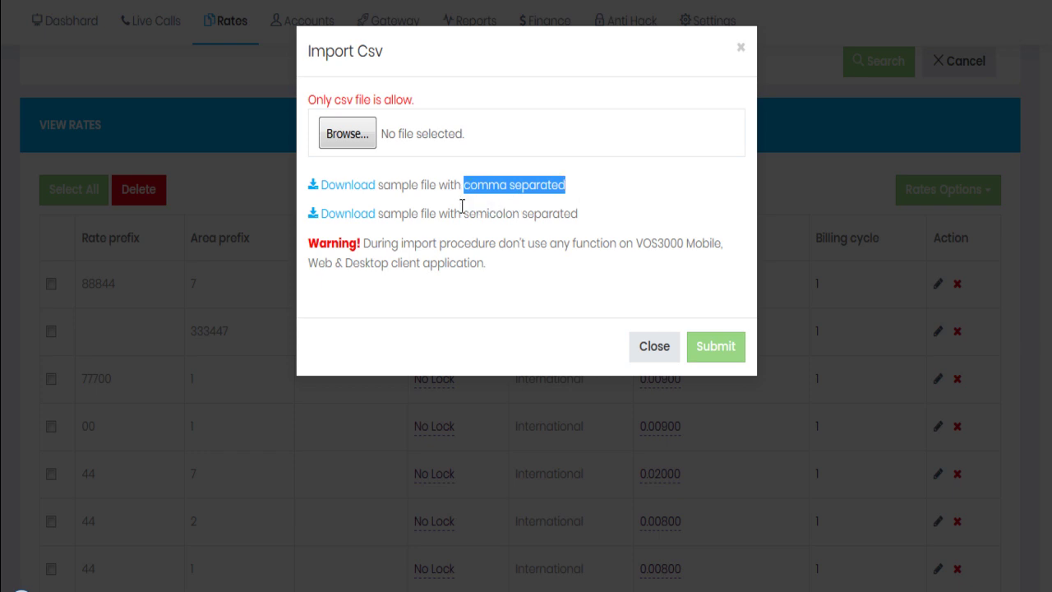
{"action": "left_click_drag", "start_coordinate": [463, 215], "coordinate": [579, 215]}
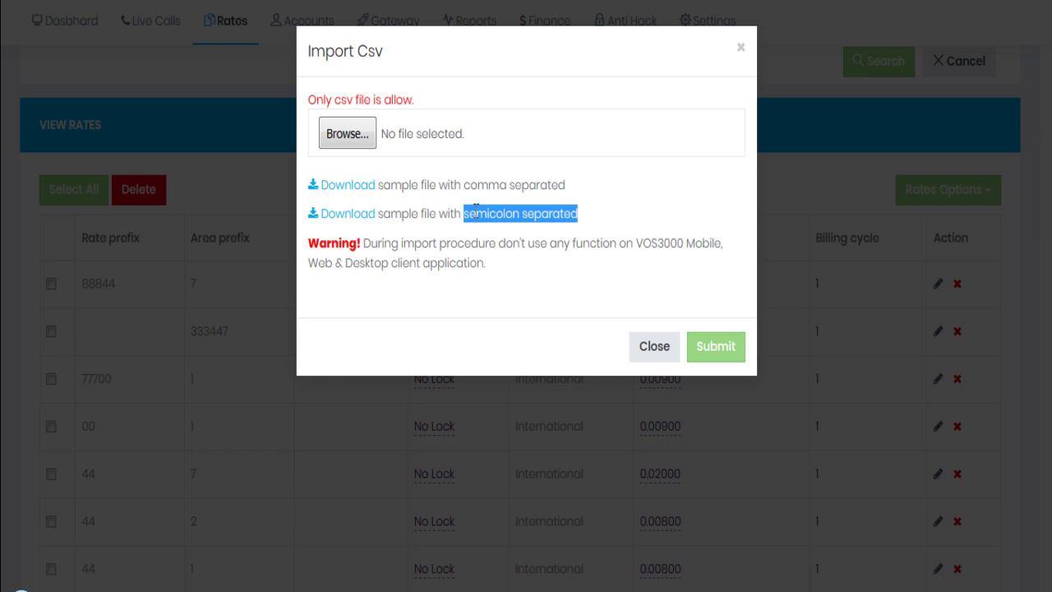
{"action": "left_click", "coordinate": [352, 190]}
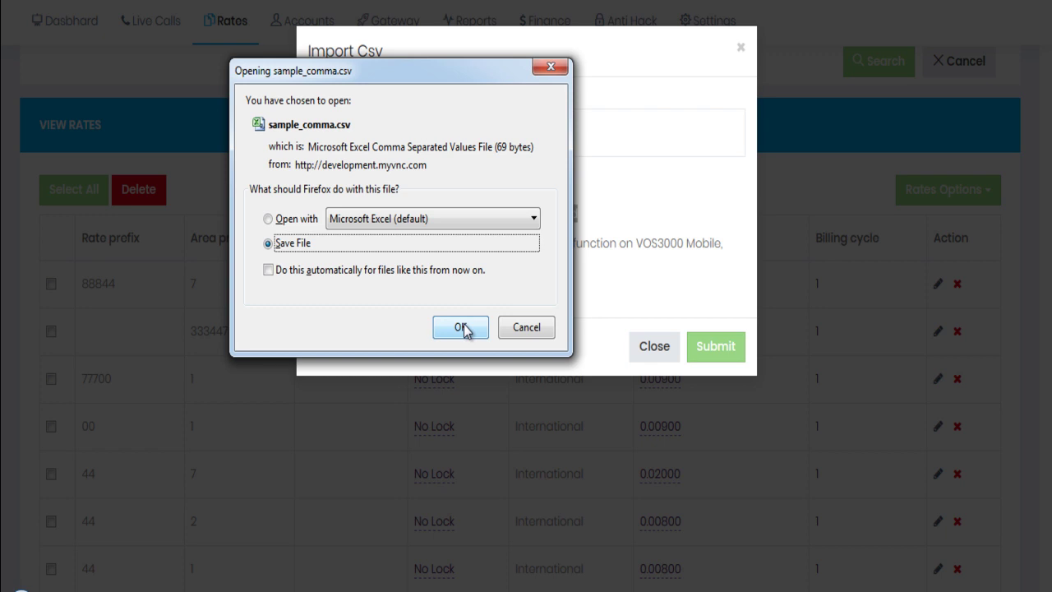
{"action": "left_click", "coordinate": [462, 328]}
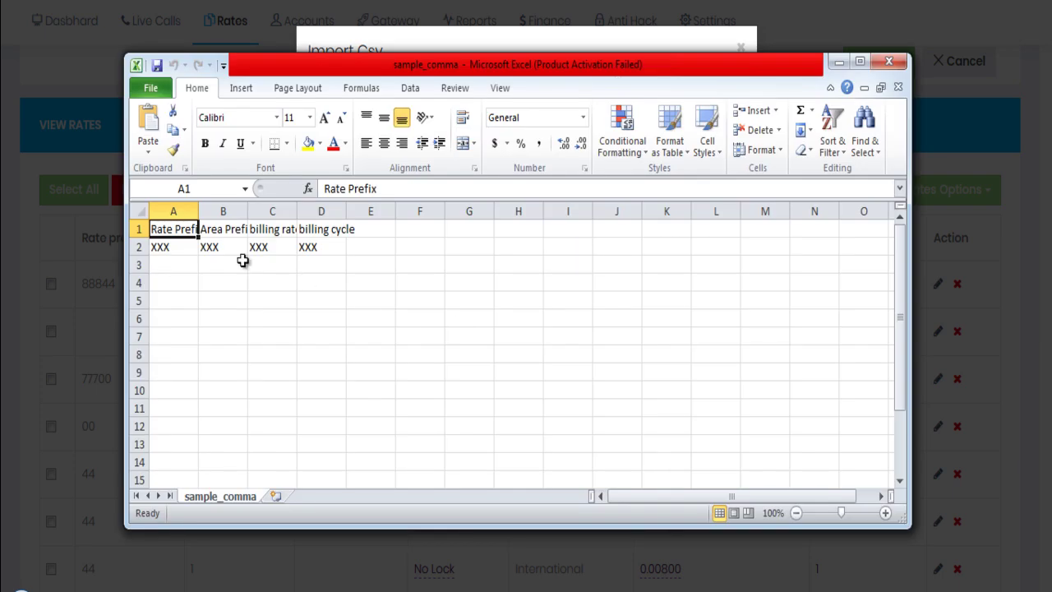
In the sample_comma sheet in Excel, widen columns A to D to fit their headers and clear the placeholder values in A2:D2
{"action": "left_click_drag", "start_coordinate": [198, 211], "coordinate": [465, 211]}
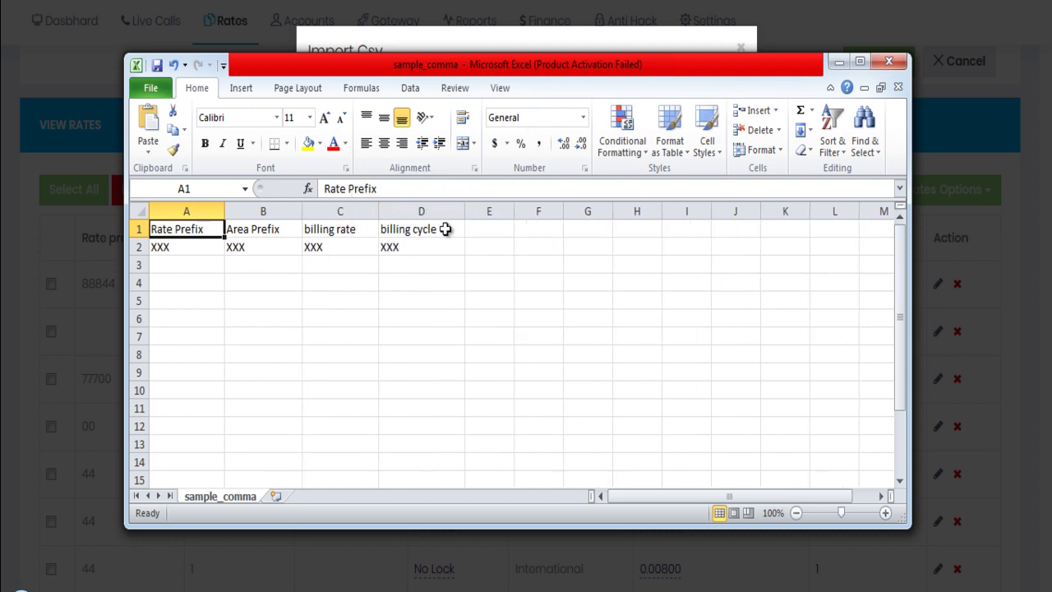
{"action": "left_click", "coordinate": [188, 248]}
{"action": "left_click", "coordinate": [450, 244]}
{"action": "left_click_drag", "start_coordinate": [187, 244], "coordinate": [396, 244]}
{"action": "key", "text": "Delete"}
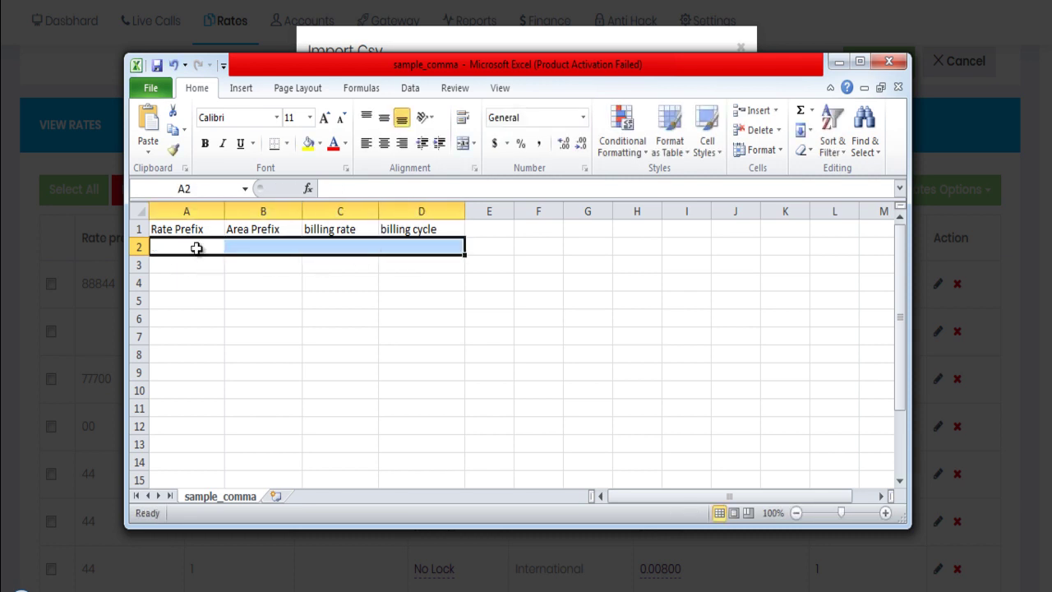
Go through the row 2 cells below the Rate Prefix, Area Prefix, billing rate and billing cycle headers
{"action": "left_click", "coordinate": [198, 247]}
{"action": "left_click", "coordinate": [274, 246]}
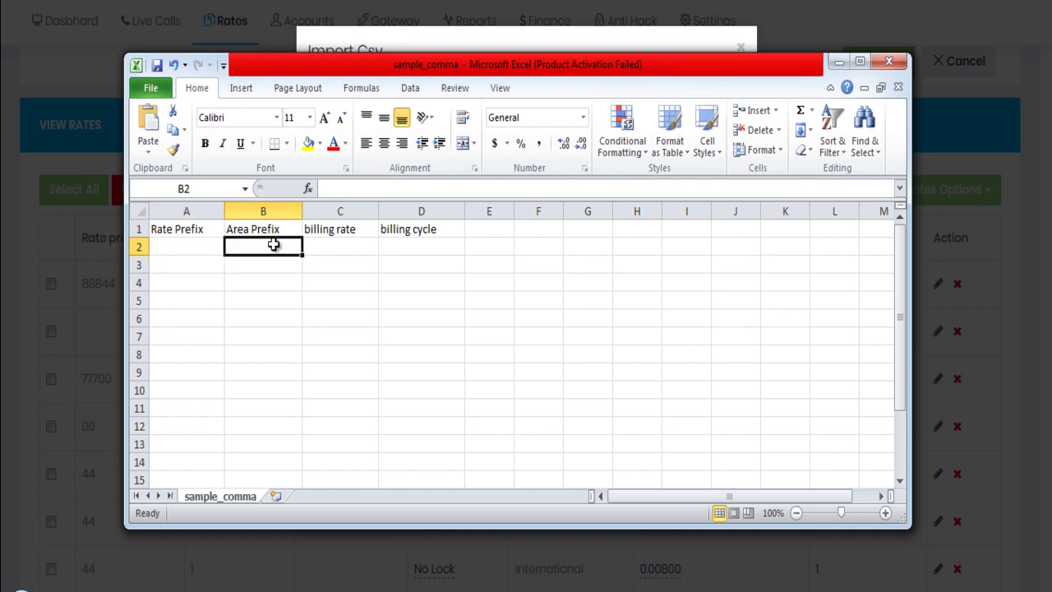
{"action": "left_click", "coordinate": [187, 246]}
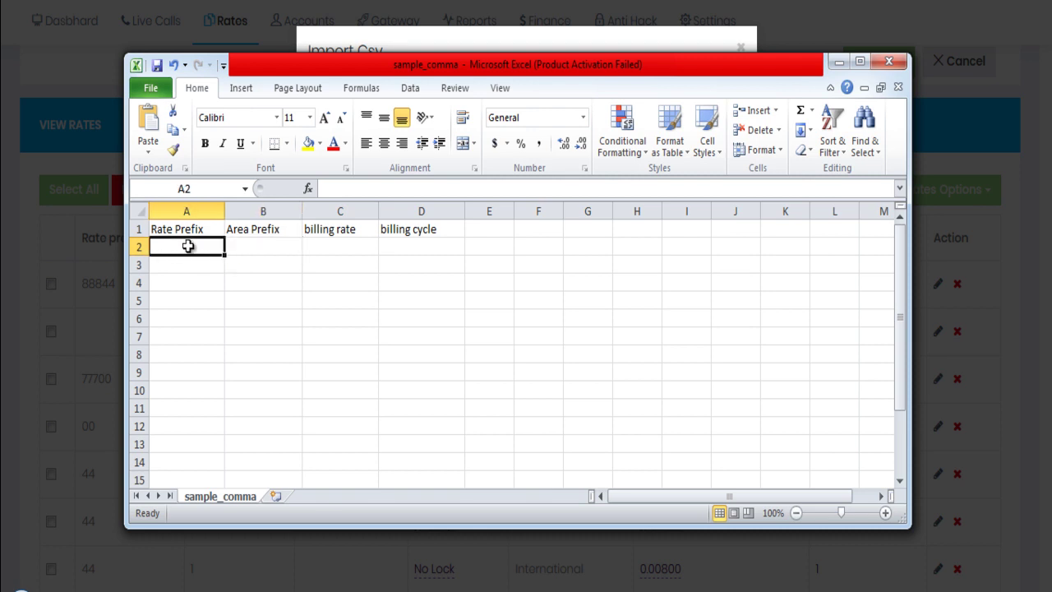
{"action": "left_click", "coordinate": [262, 248]}
{"action": "left_click", "coordinate": [358, 246]}
{"action": "left_click", "coordinate": [414, 247]}
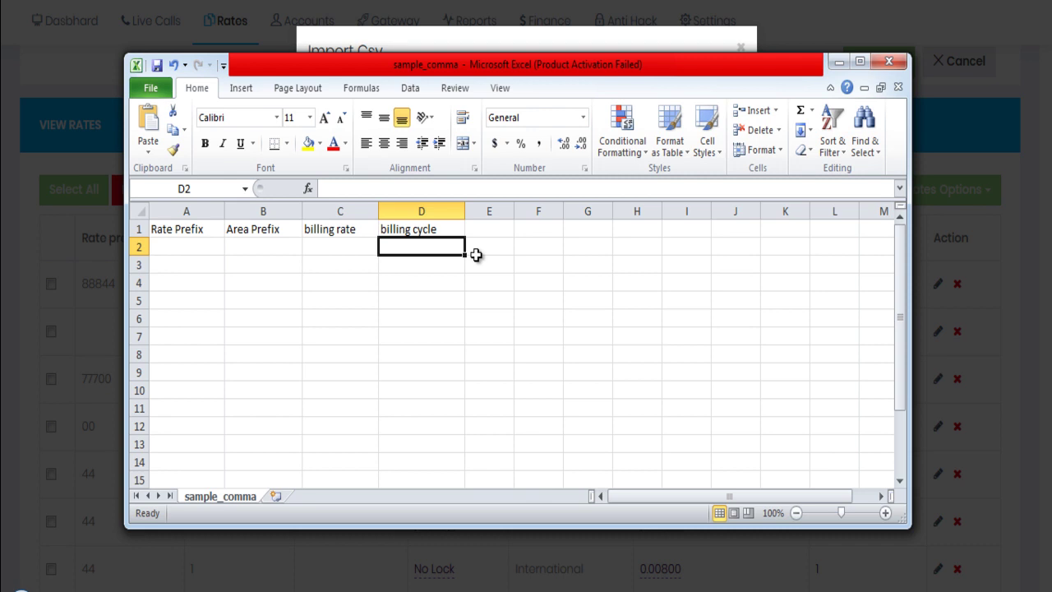
Close the sample_comma workbook without saving its changes and dismiss the Import Csv dialog in the web panel
{"action": "left_click", "coordinate": [894, 68]}
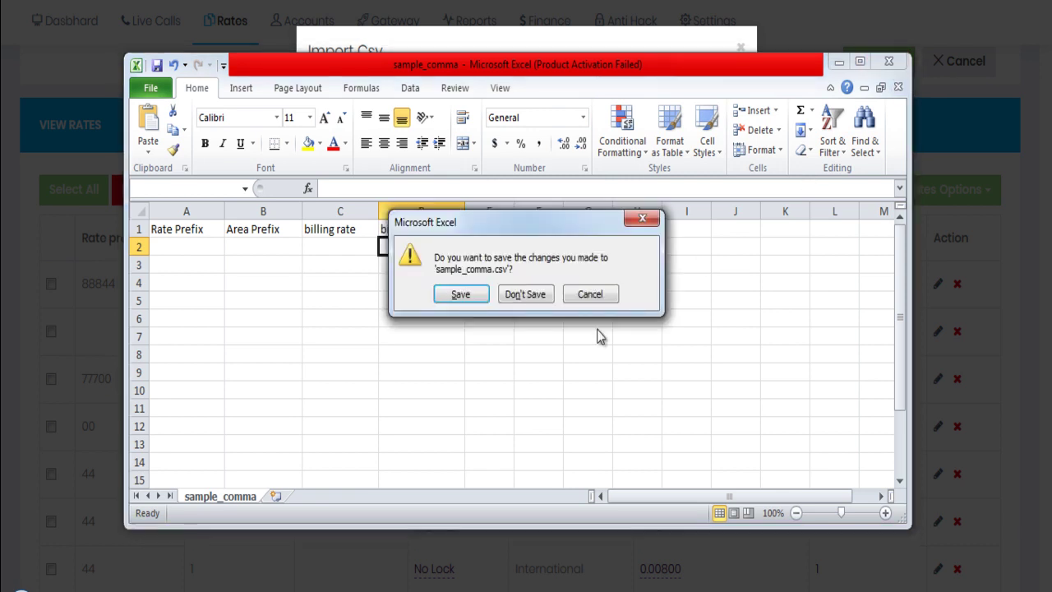
{"action": "left_click", "coordinate": [526, 294]}
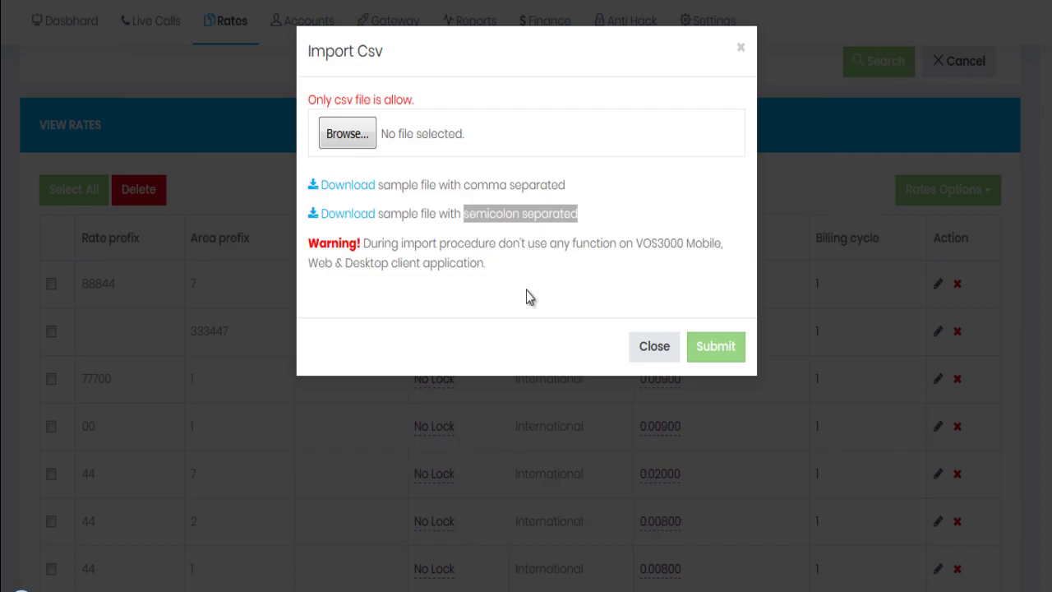
{"action": "left_click", "coordinate": [564, 222]}
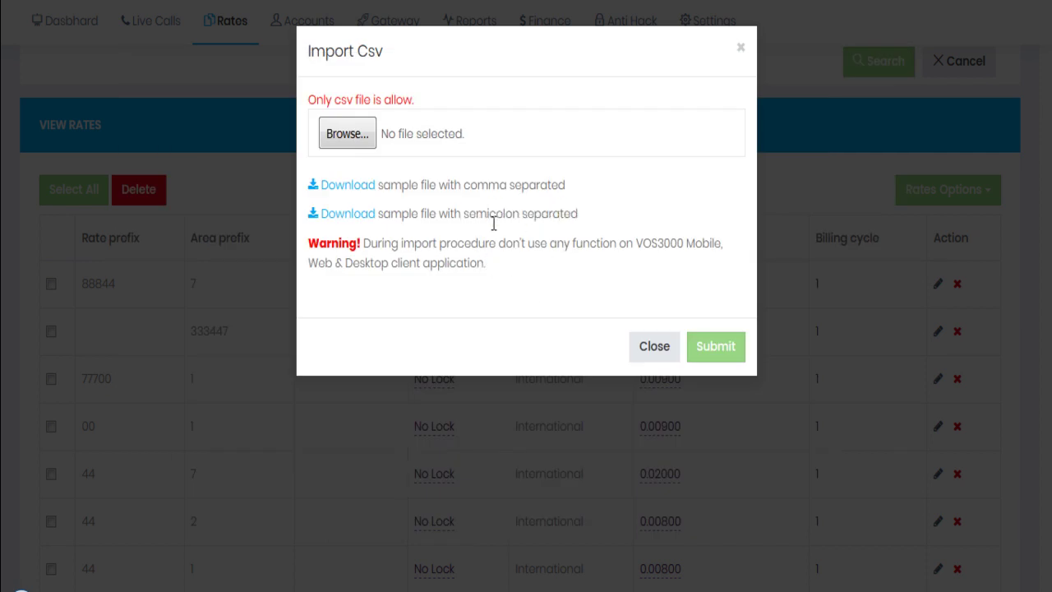
{"action": "left_click", "coordinate": [663, 349]}
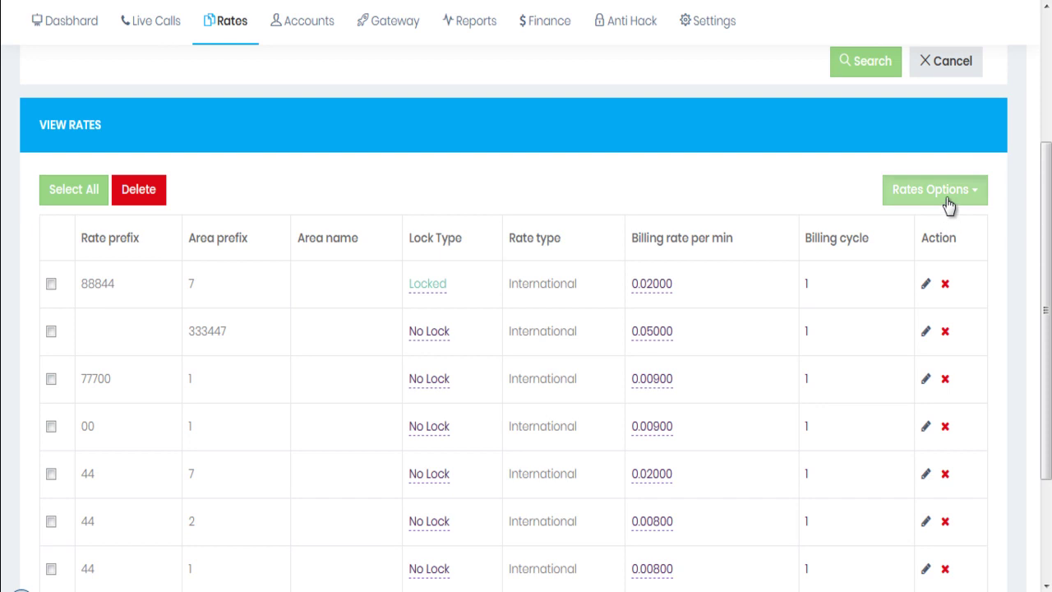
Export the DetailedRateGroup rates as a CSV file with Comma as the separator, save the file, and close the export dialog
{"action": "left_click", "coordinate": [950, 205]}
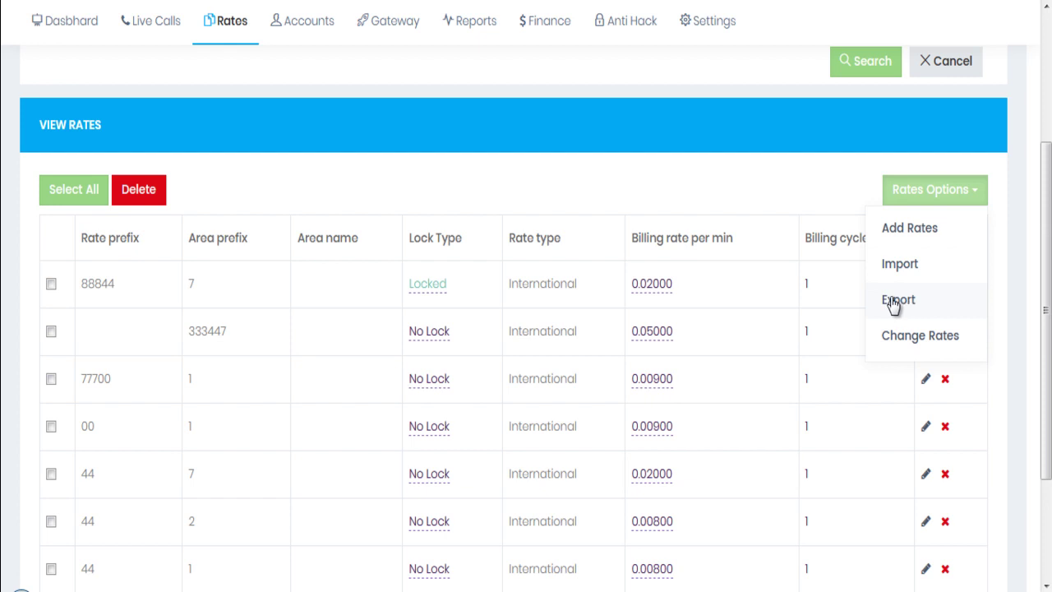
{"action": "left_click", "coordinate": [946, 307]}
{"action": "left_click", "coordinate": [435, 158]}
{"action": "left_click", "coordinate": [402, 205]}
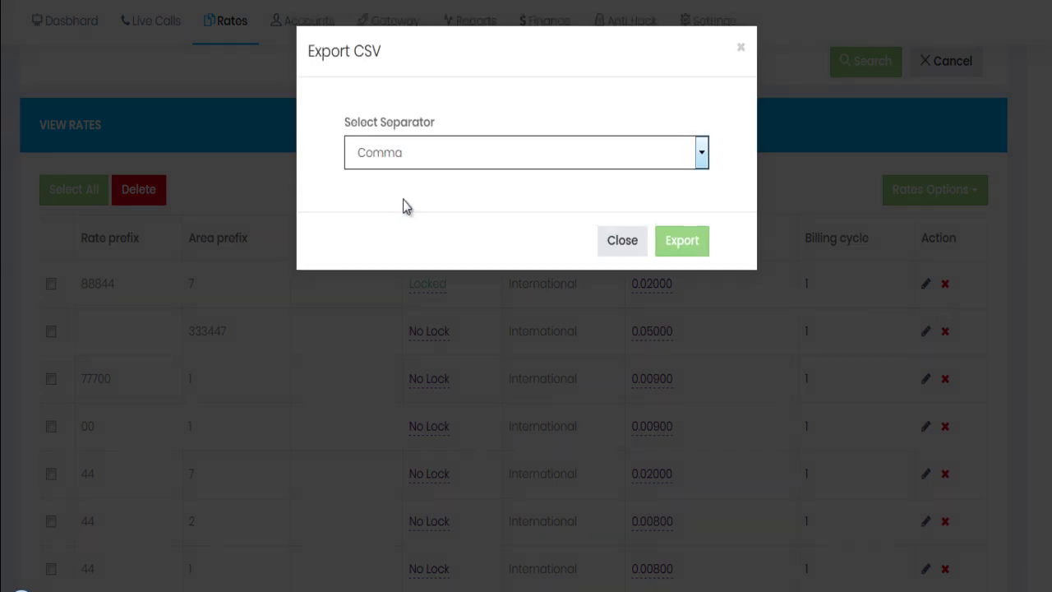
{"action": "left_click", "coordinate": [687, 247]}
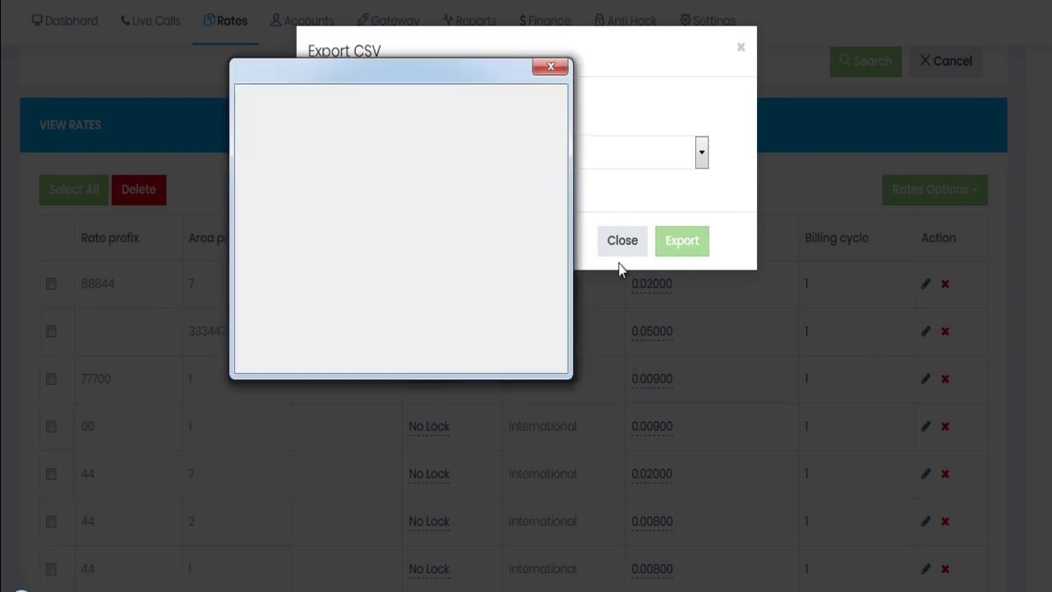
{"action": "left_click", "coordinate": [460, 327]}
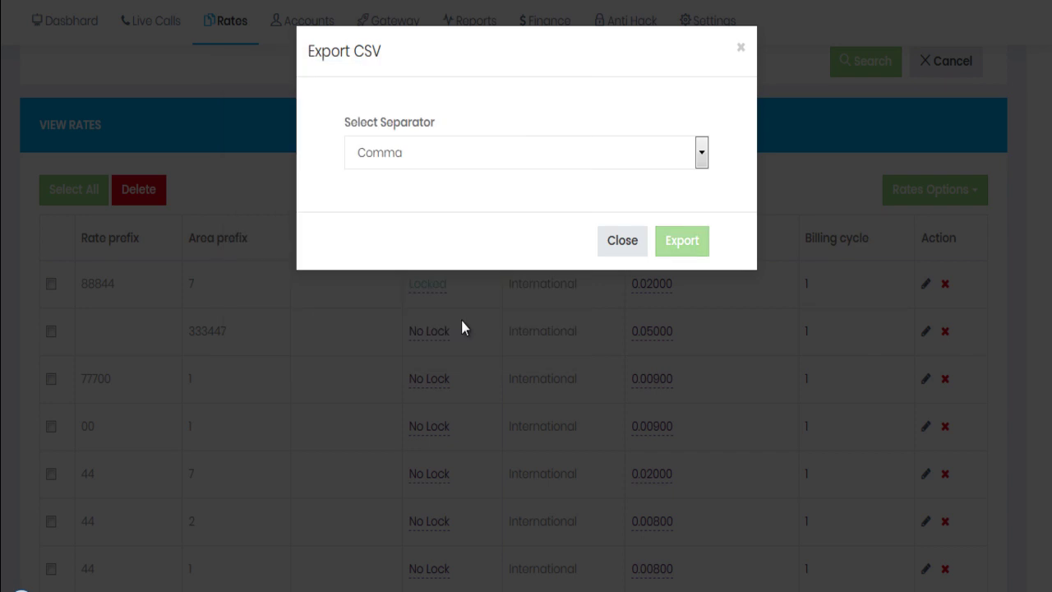
{"action": "left_click", "coordinate": [622, 244]}
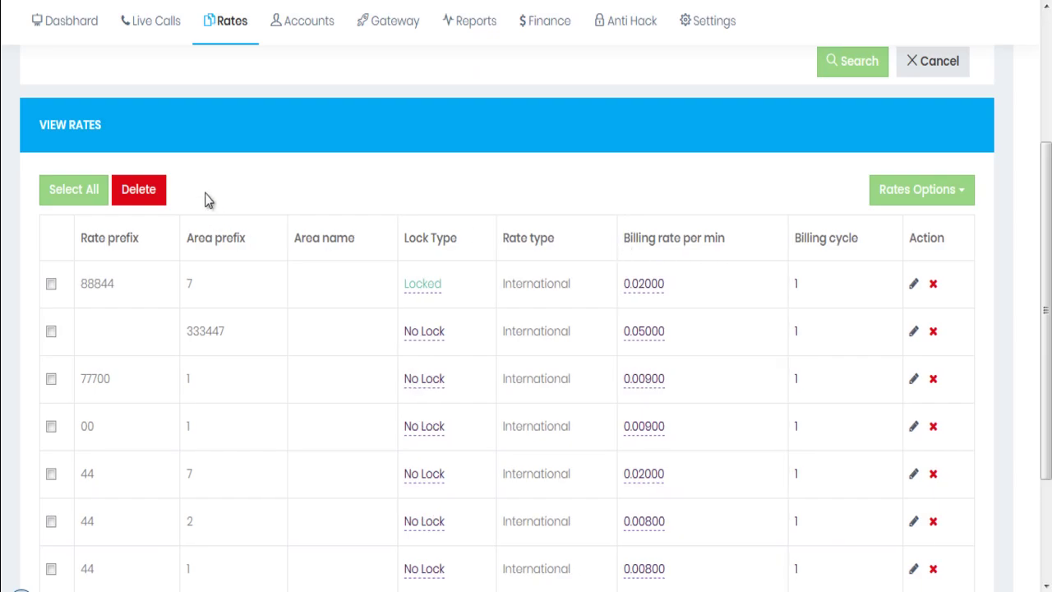
Go to the rate group management page and add a rate group named TestImportRate
{"action": "scroll", "coordinate": [197, 148], "scroll_direction": "up", "scroll_amount": 3}
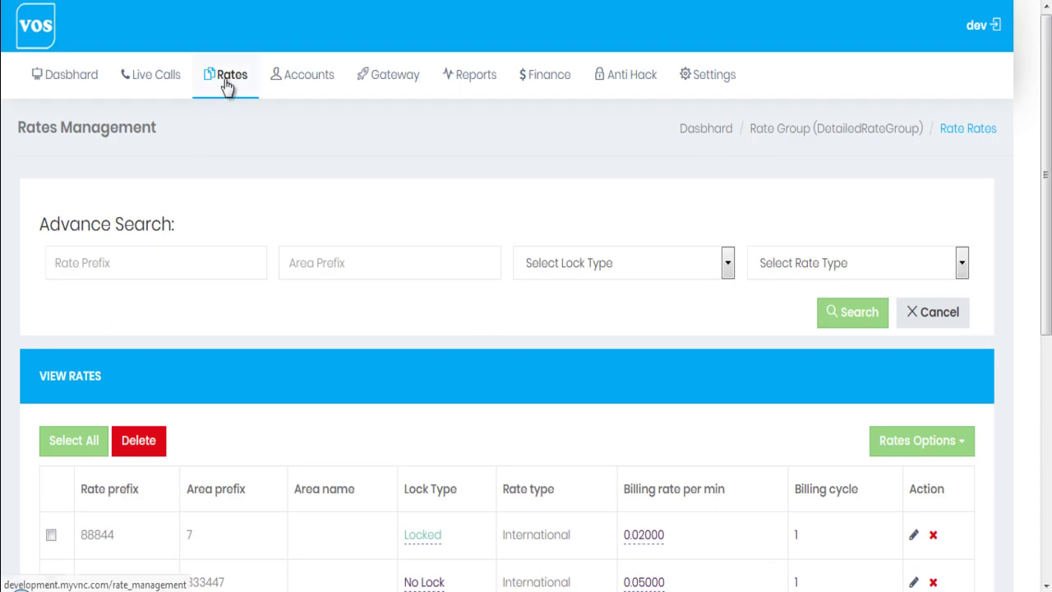
{"action": "left_click", "coordinate": [228, 83]}
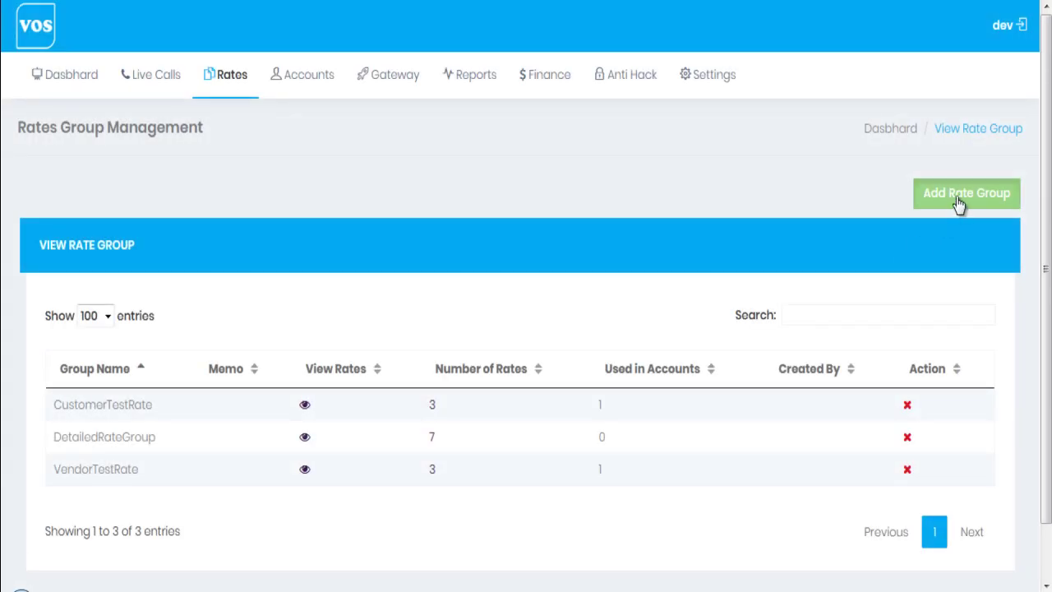
{"action": "left_click", "coordinate": [959, 201]}
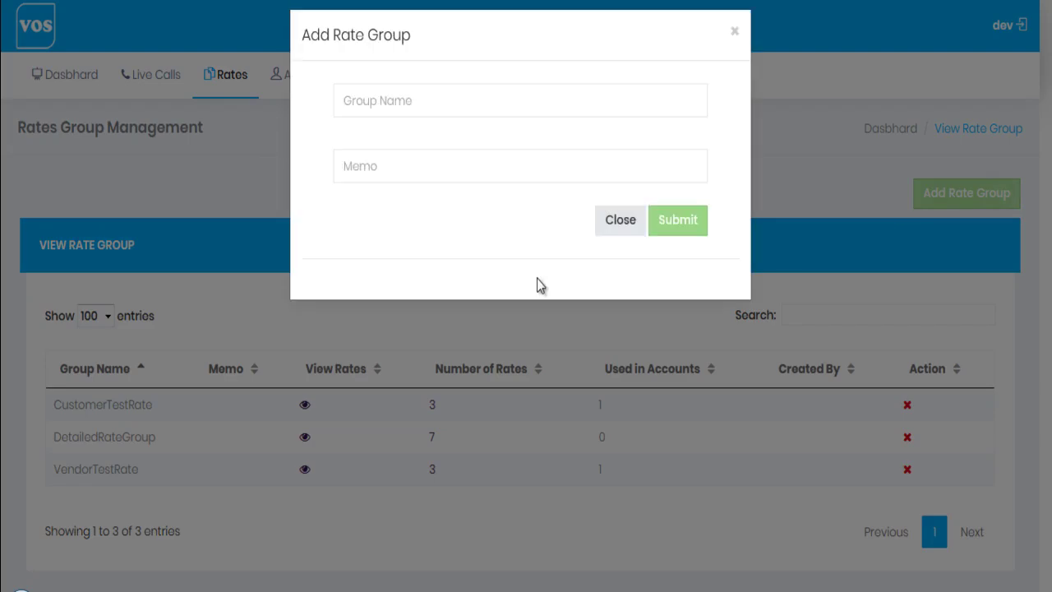
{"action": "left_click", "coordinate": [376, 123]}
{"action": "type", "text": "TestImport"}
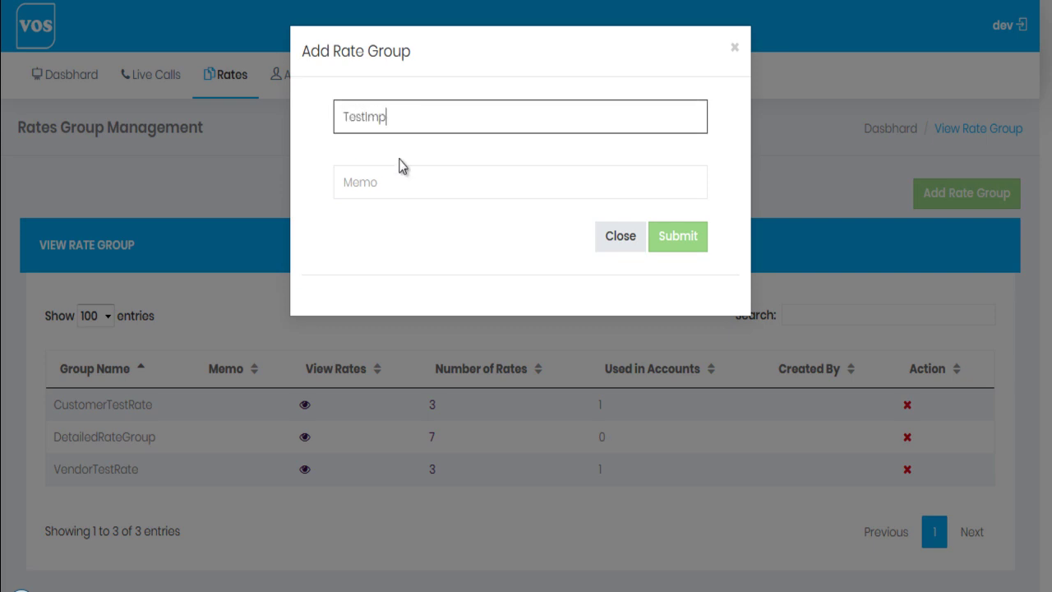
{"action": "type", "text": "Rate"}
{"action": "left_click", "coordinate": [692, 243]}
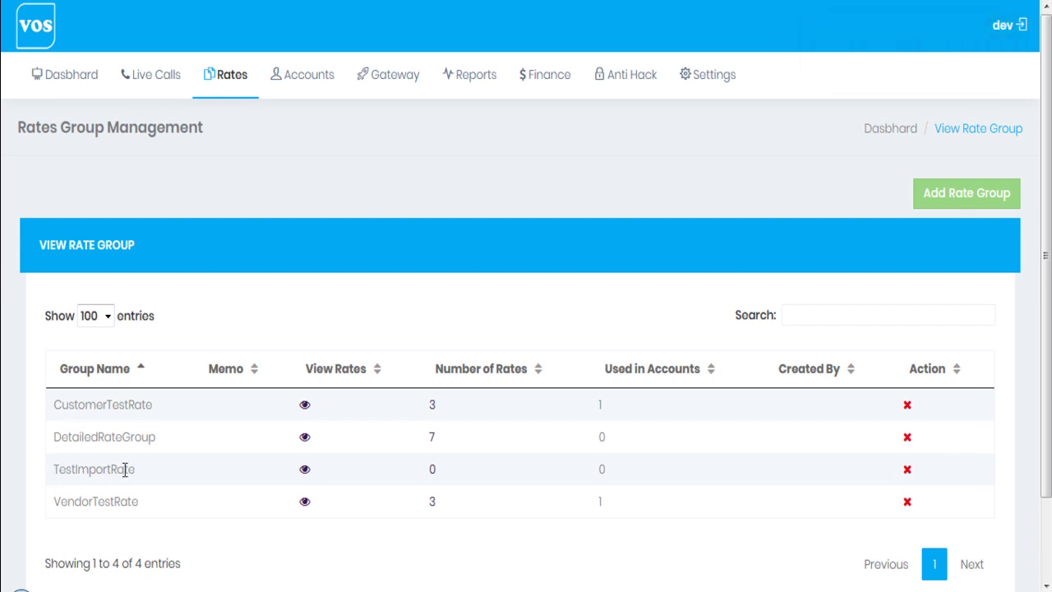
{"action": "left_click_drag", "start_coordinate": [47, 475], "coordinate": [137, 471]}
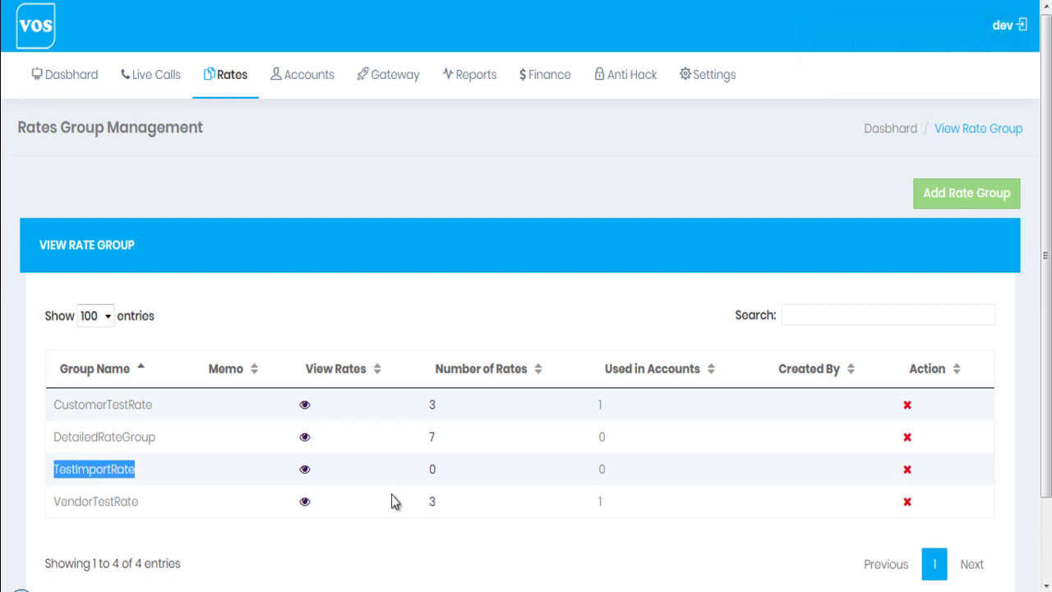
{"action": "left_click", "coordinate": [434, 476]}
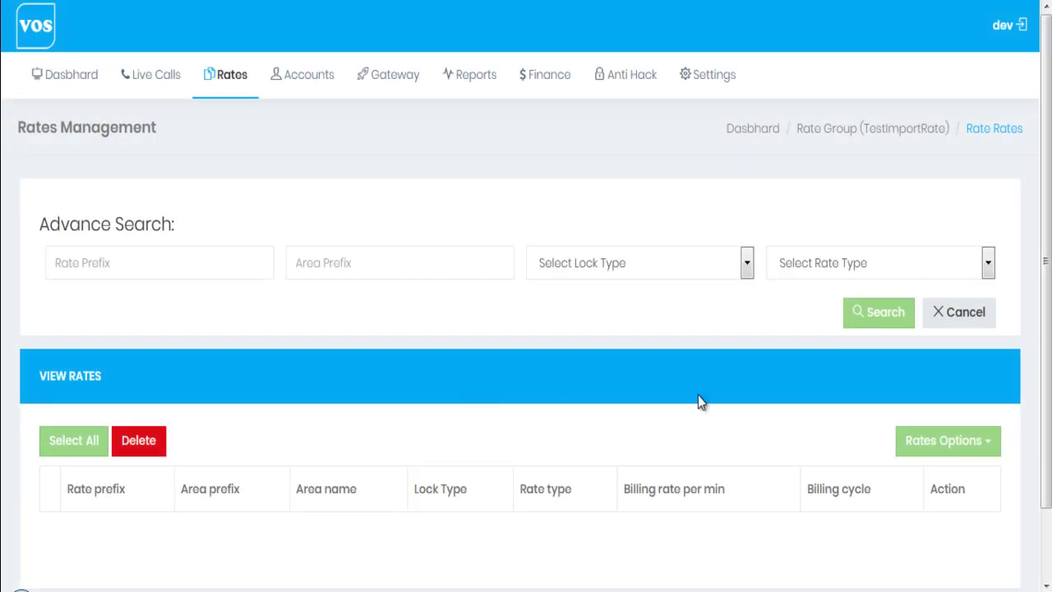
{"action": "scroll", "coordinate": [698, 401], "scroll_direction": "down", "scroll_amount": 2}
{"action": "left_click", "coordinate": [948, 365]}
{"action": "left_click", "coordinate": [911, 441]}
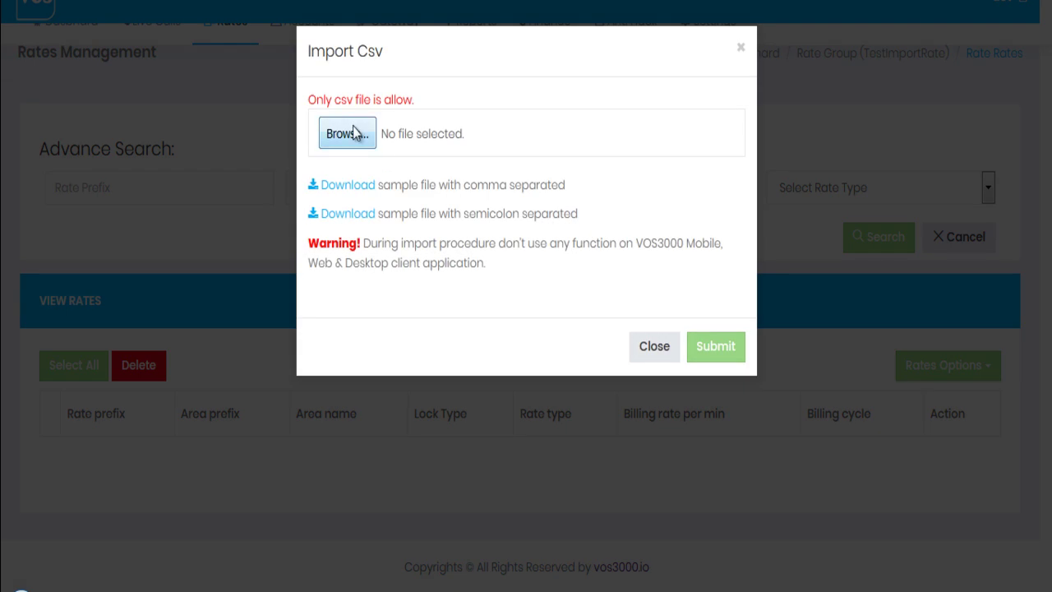
{"action": "left_click", "coordinate": [350, 134]}
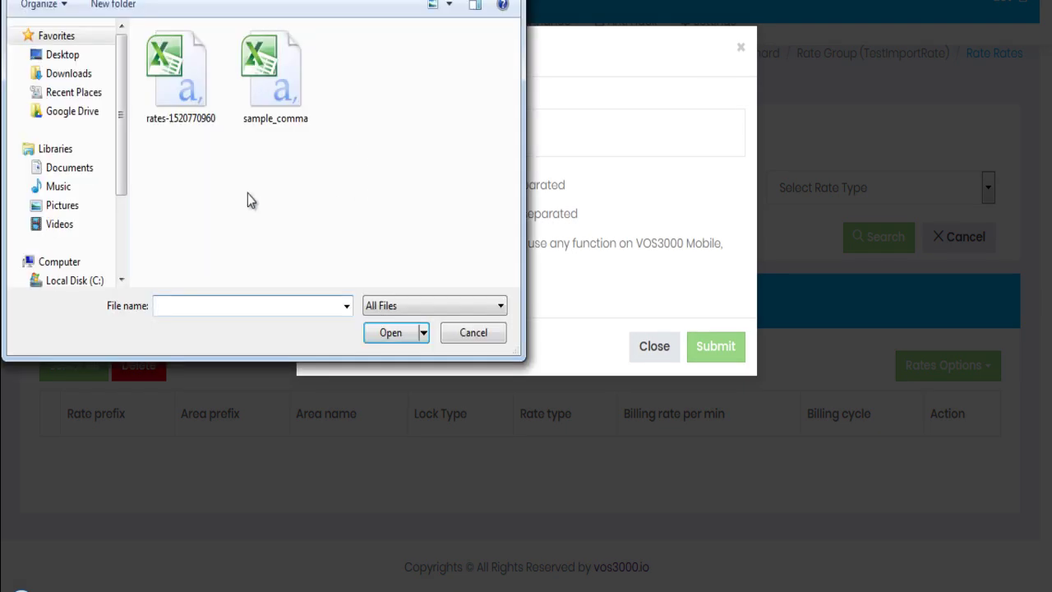
{"action": "left_click", "coordinate": [196, 95]}
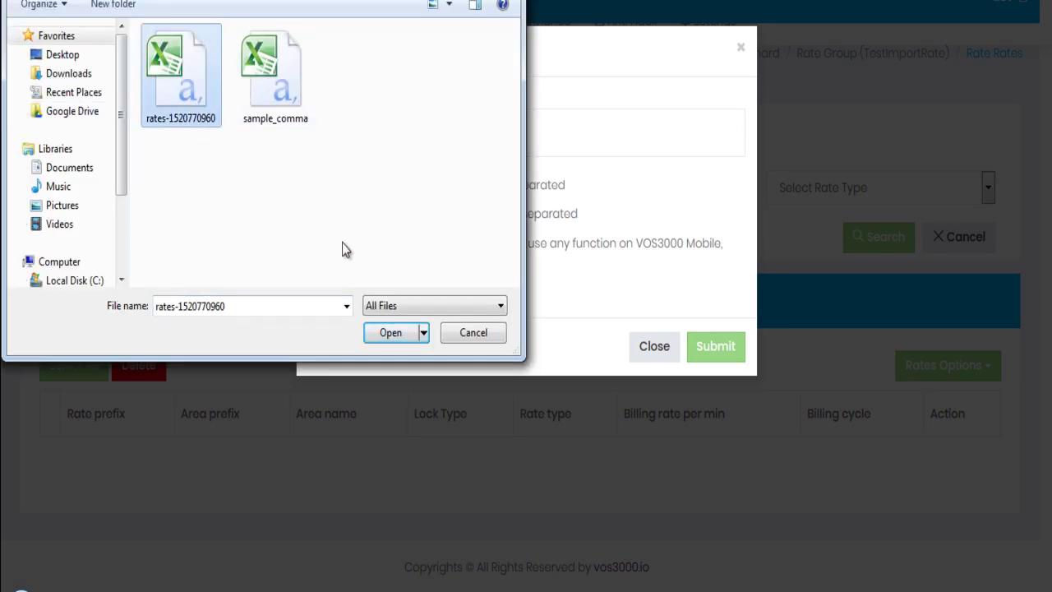
{"action": "left_click", "coordinate": [398, 332]}
{"action": "left_click", "coordinate": [392, 333]}
{"action": "left_click", "coordinate": [729, 352]}
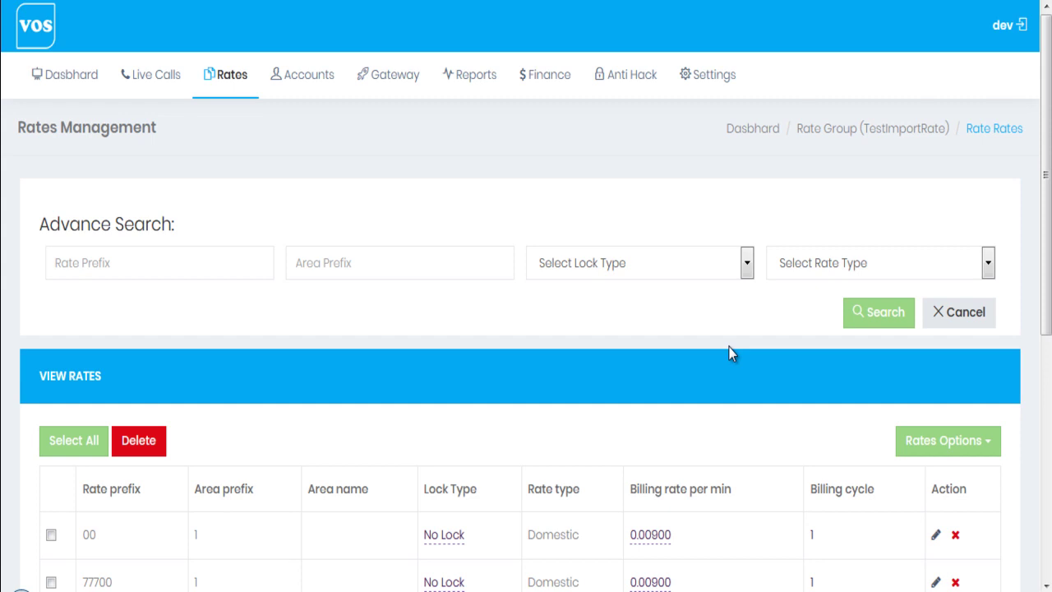
{"action": "scroll", "coordinate": [731, 353], "scroll_direction": "down", "scroll_amount": 5}
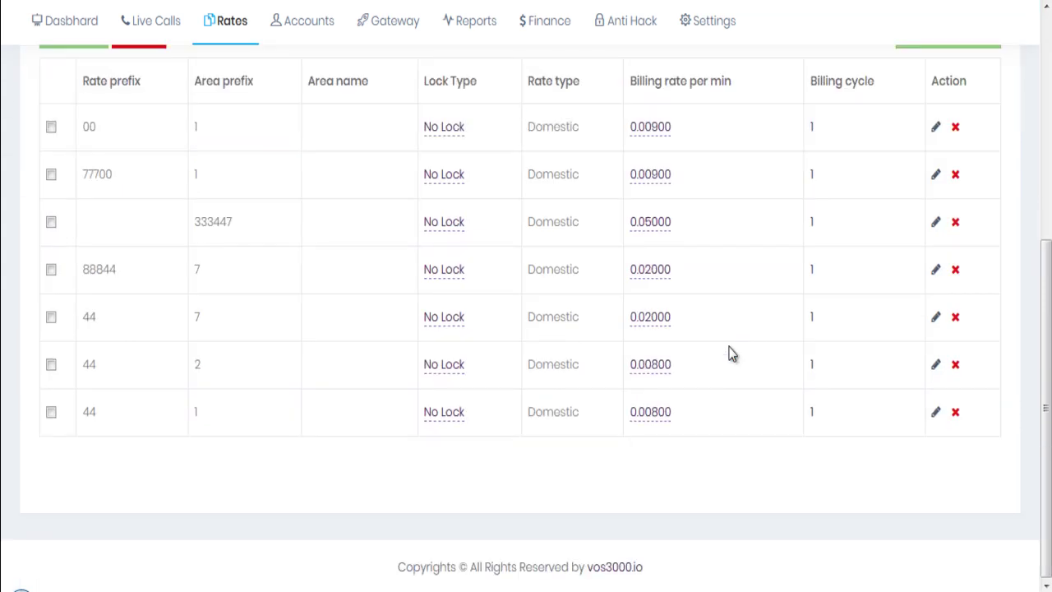
Change the rate type to International for every rate in the group, leaving both prefix filters empty, and submit
{"action": "scroll", "coordinate": [317, 284], "scroll_direction": "up", "scroll_amount": 3}
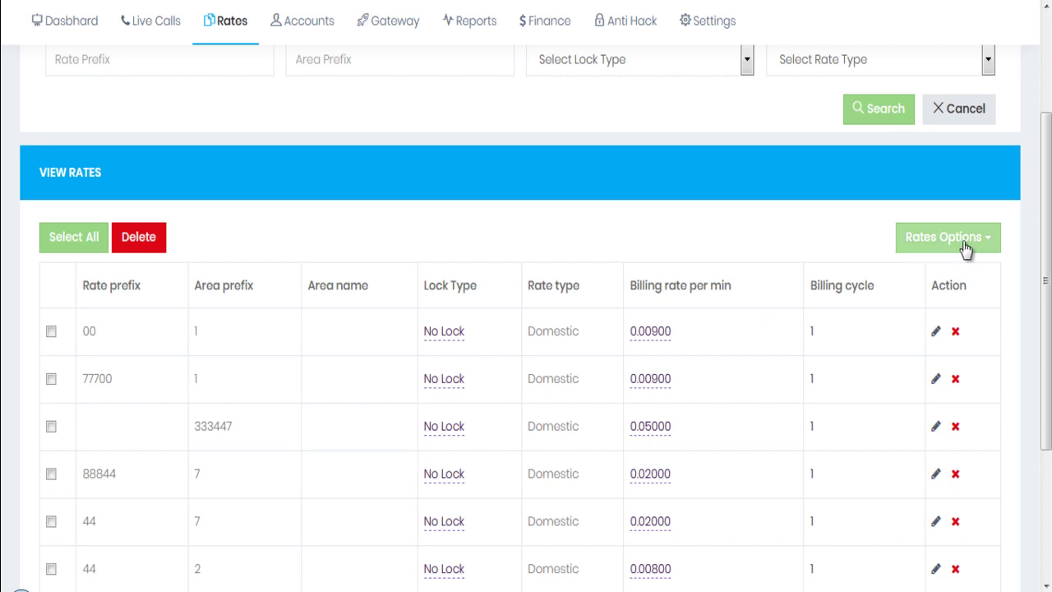
{"action": "left_click", "coordinate": [939, 243]}
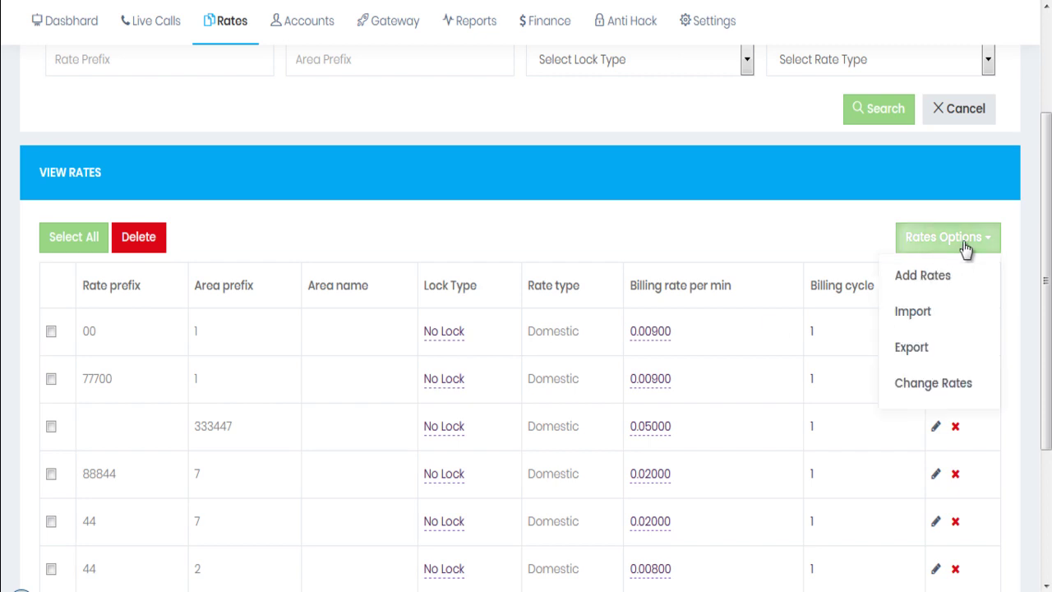
{"action": "left_click", "coordinate": [914, 393]}
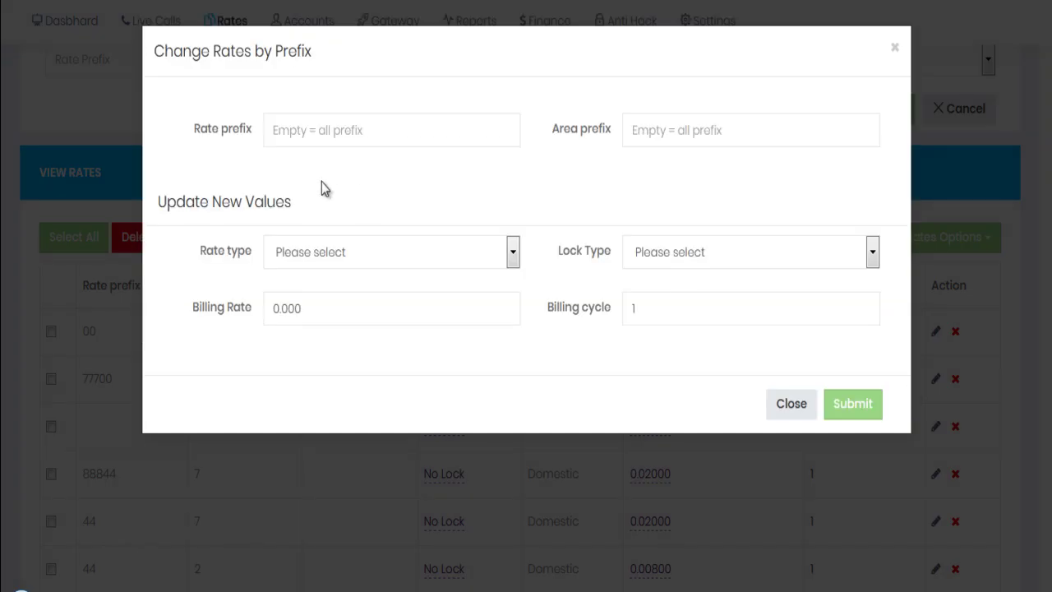
{"action": "left_click", "coordinate": [275, 129]}
{"action": "left_click", "coordinate": [751, 131]}
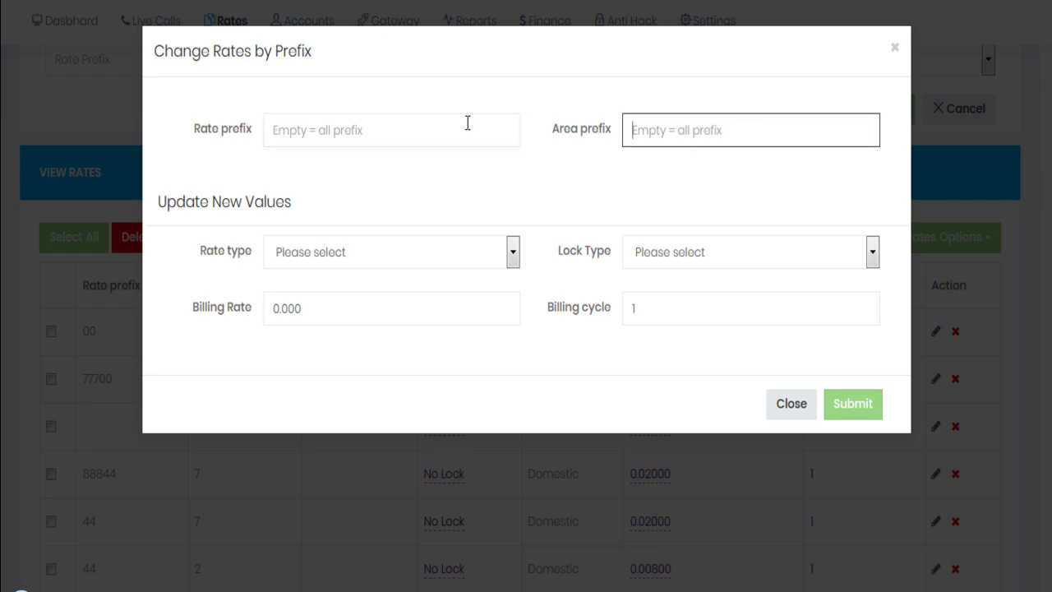
{"action": "left_click", "coordinate": [359, 125]}
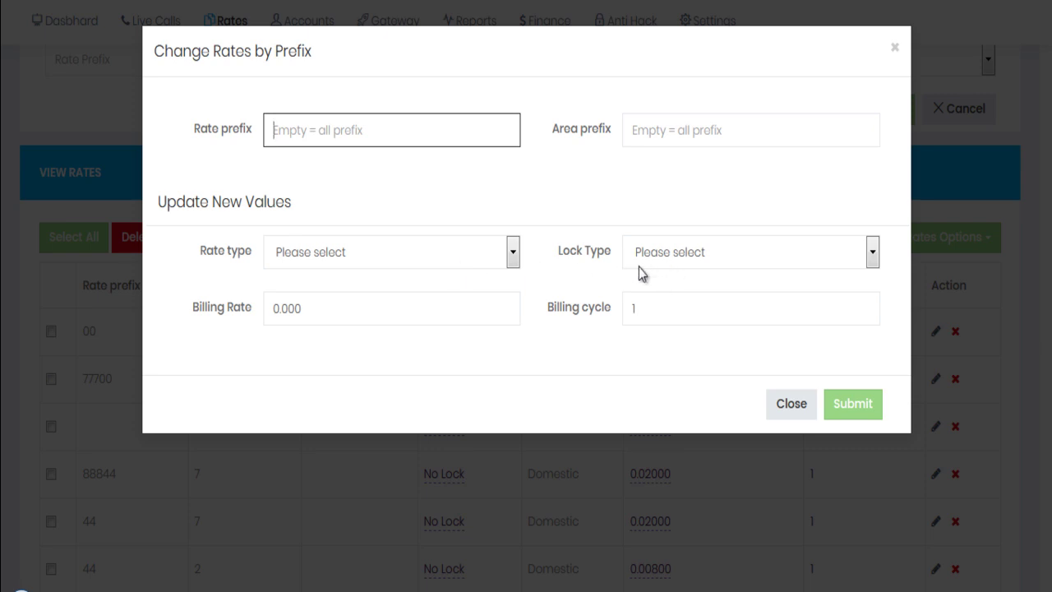
{"action": "left_click", "coordinate": [411, 245]}
{"action": "left_click", "coordinate": [328, 304]}
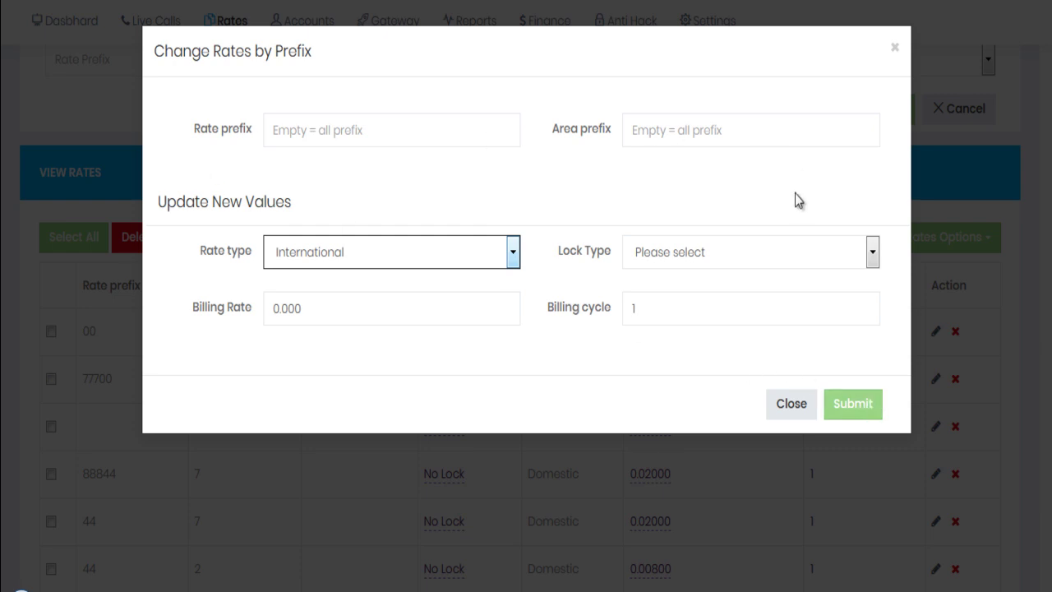
{"action": "left_click", "coordinate": [853, 409]}
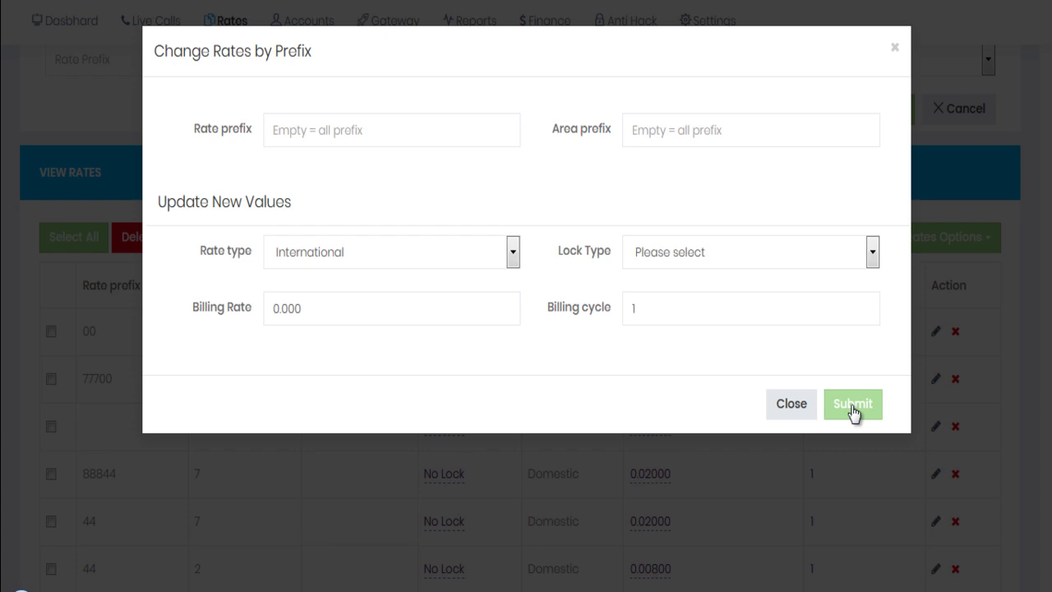
{"action": "left_click", "coordinate": [853, 408]}
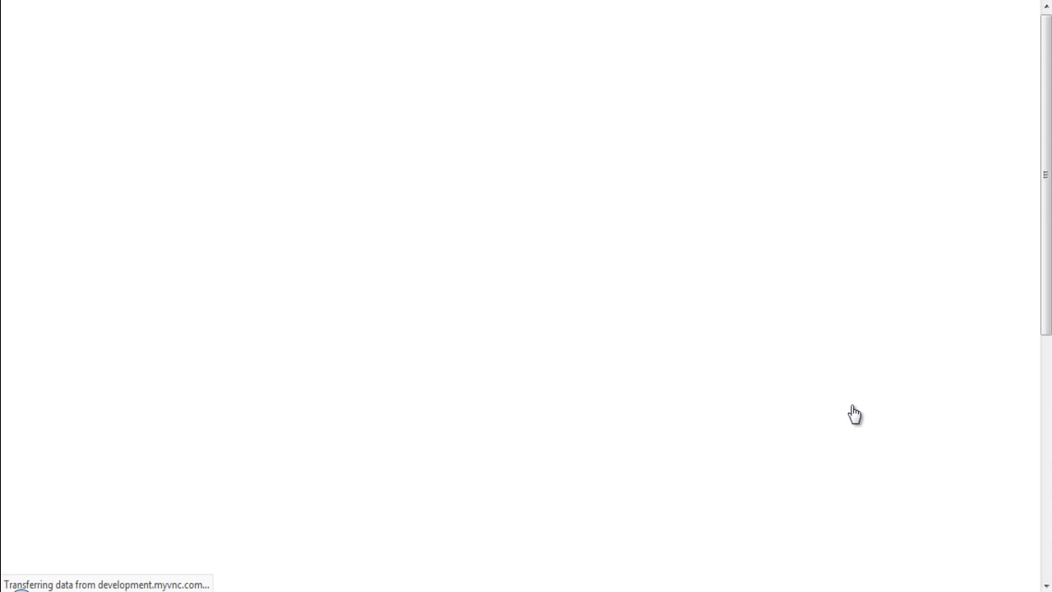
{"action": "scroll", "coordinate": [566, 387], "scroll_direction": "down", "scroll_amount": 2}
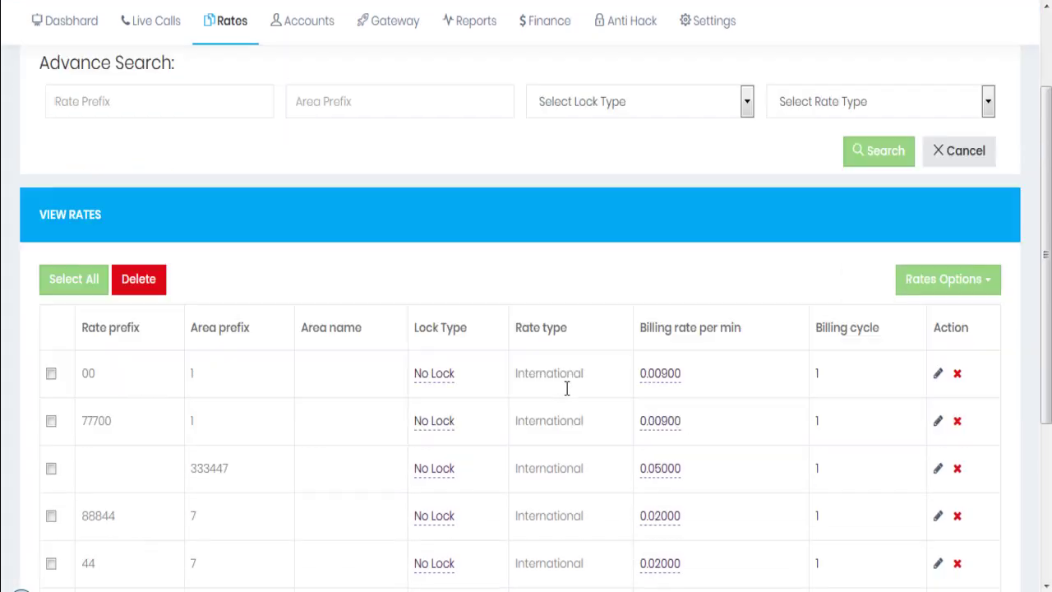
Start a new rate change by prefix, limited to rate prefix 00 and area prefix 1
{"action": "scroll", "coordinate": [566, 388], "scroll_direction": "down", "scroll_amount": 2}
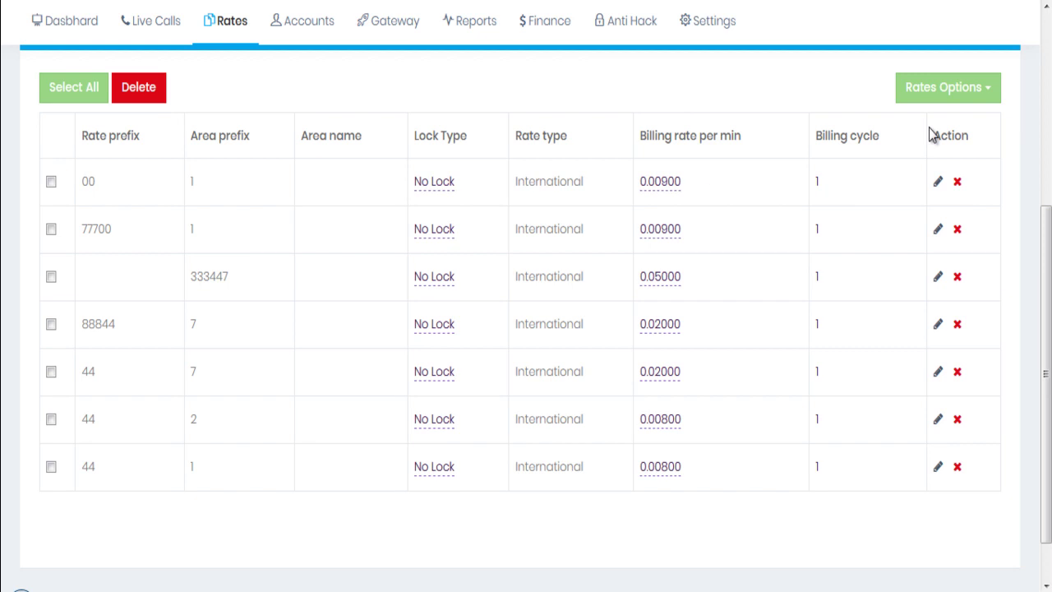
{"action": "left_click", "coordinate": [946, 98]}
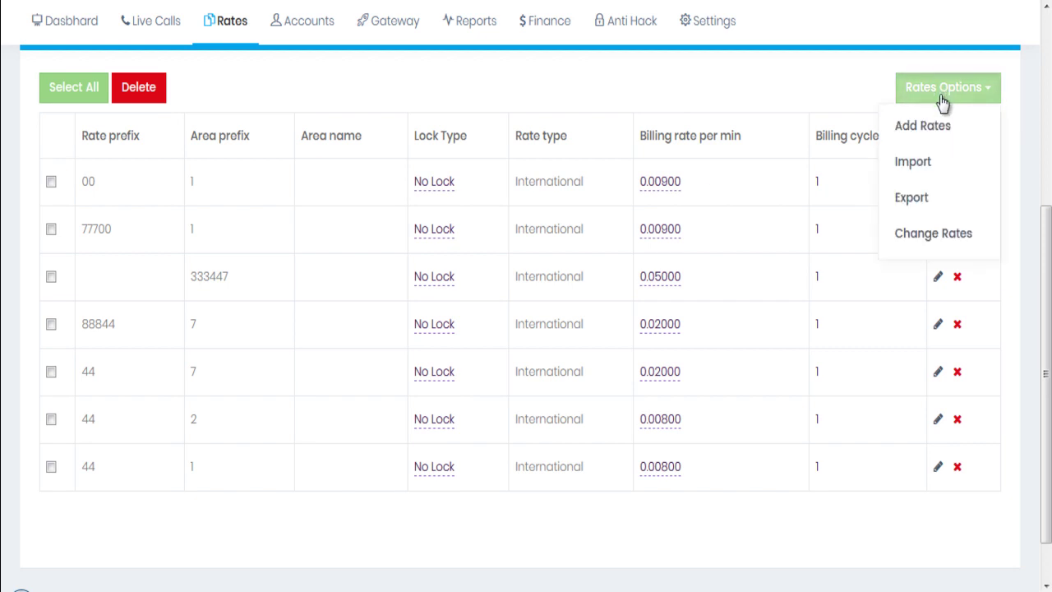
{"action": "left_click", "coordinate": [939, 235]}
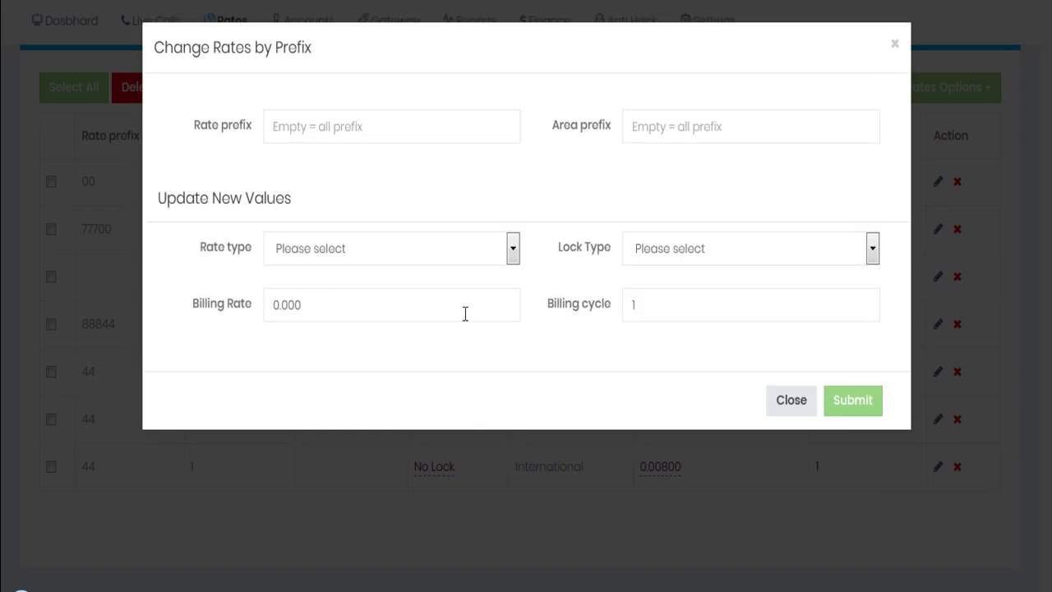
{"action": "left_click", "coordinate": [350, 138]}
{"action": "type", "text": "00"}
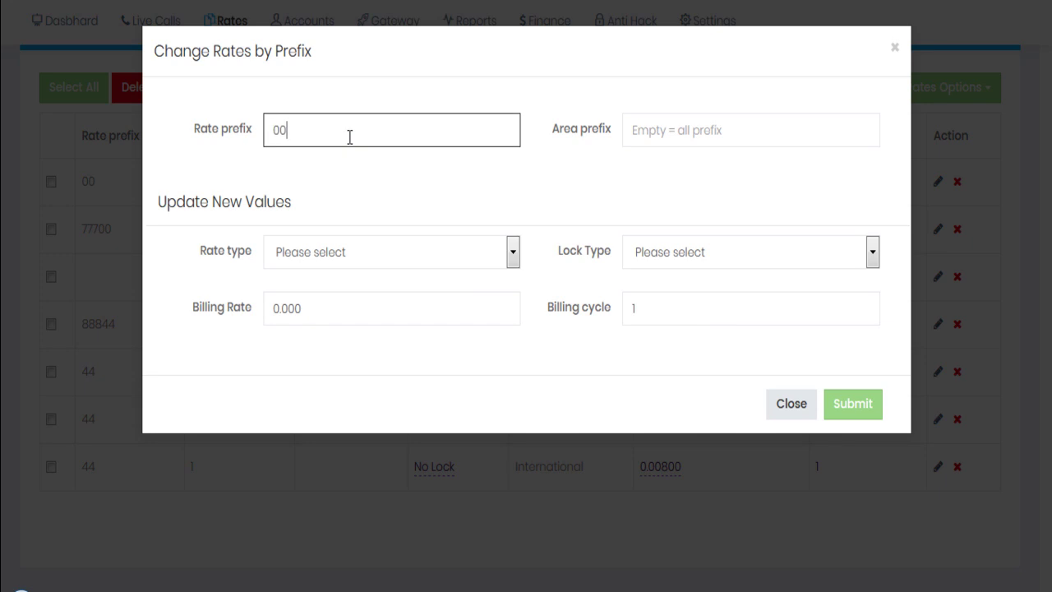
{"action": "left_click", "coordinate": [653, 132]}
{"action": "type", "text": "1"}
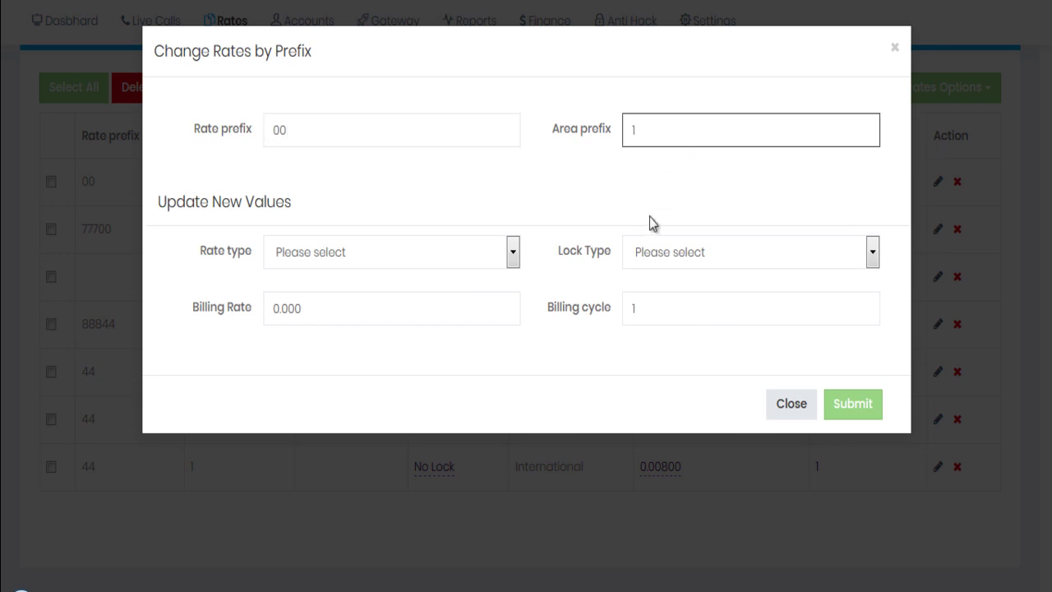
Set the lock type of the matching rate to Locked, submit the change, and check the rate list
{"action": "left_click", "coordinate": [727, 255]}
{"action": "left_click", "coordinate": [647, 323]}
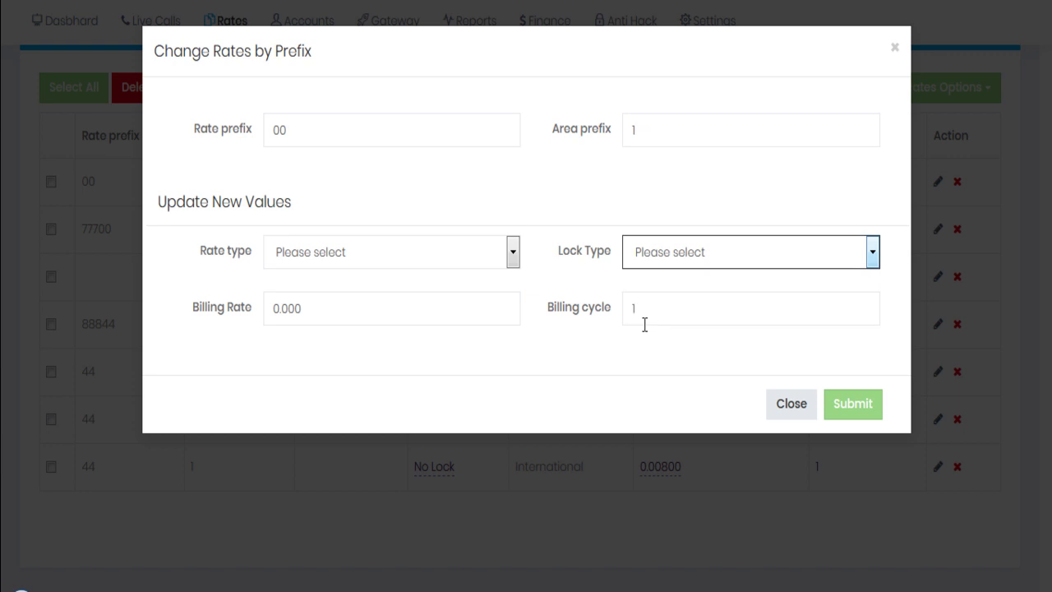
{"action": "left_click", "coordinate": [848, 406]}
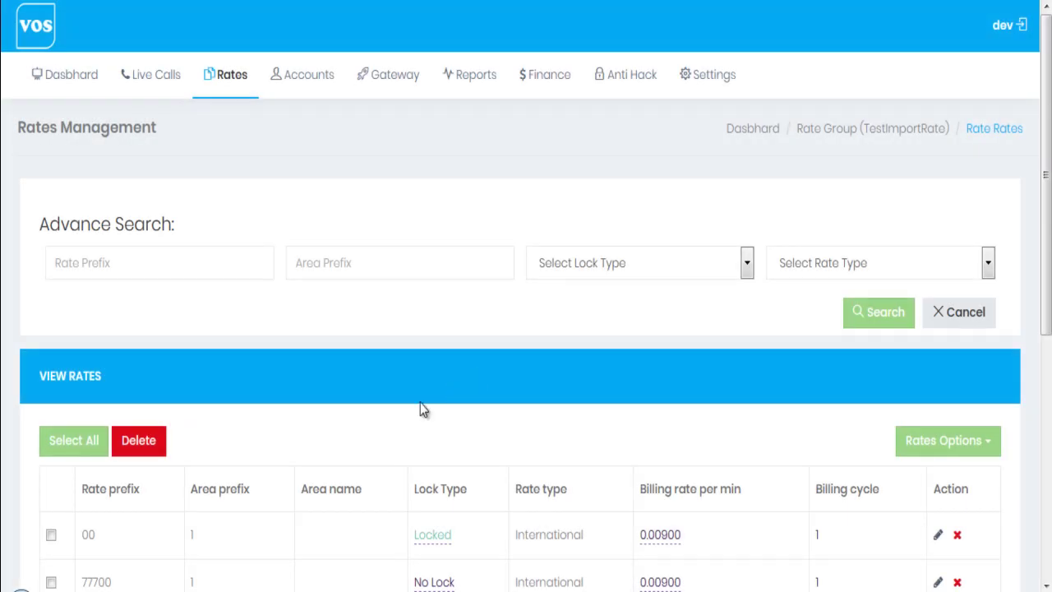
{"action": "scroll", "coordinate": [420, 397], "scroll_direction": "down", "scroll_amount": 2}
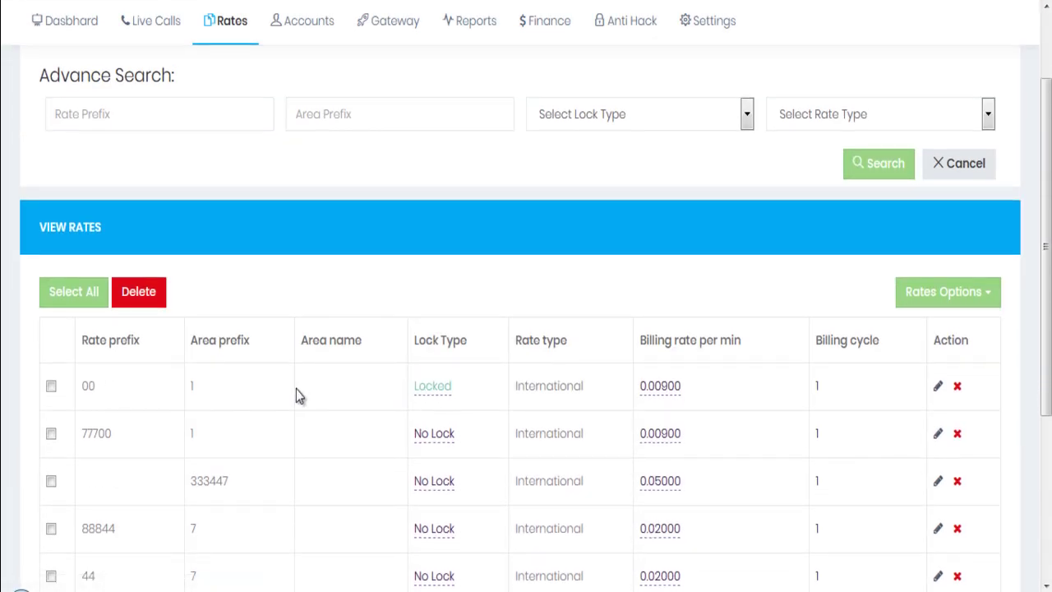
{"action": "left_click_drag", "start_coordinate": [85, 393], "coordinate": [467, 392]}
{"action": "left_click", "coordinate": [477, 387]}
{"action": "scroll", "coordinate": [478, 388], "scroll_direction": "down", "scroll_amount": 1}
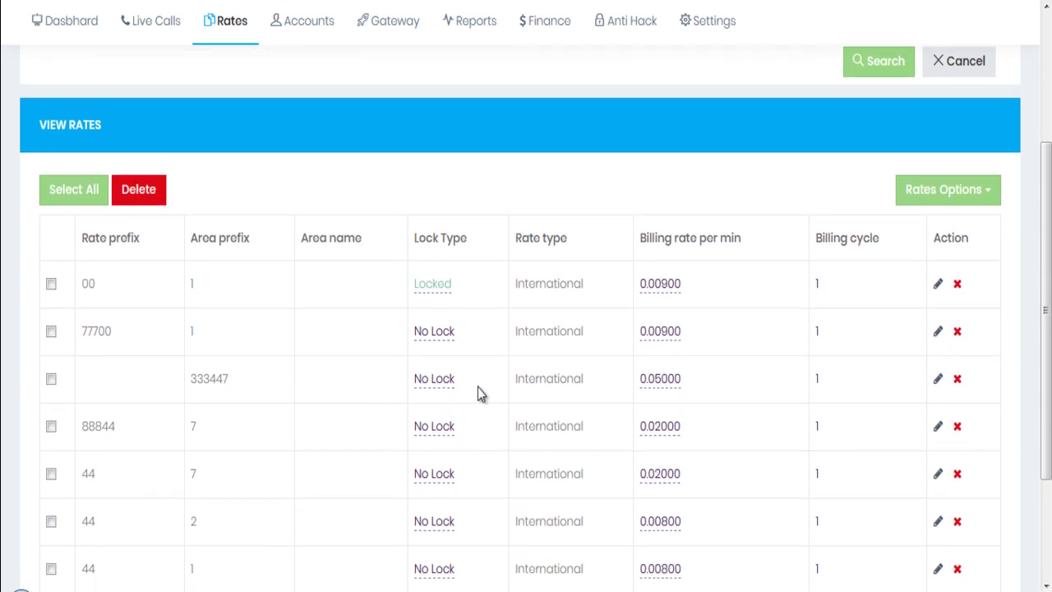
{"action": "scroll", "coordinate": [478, 387], "scroll_direction": "down", "scroll_amount": 1}
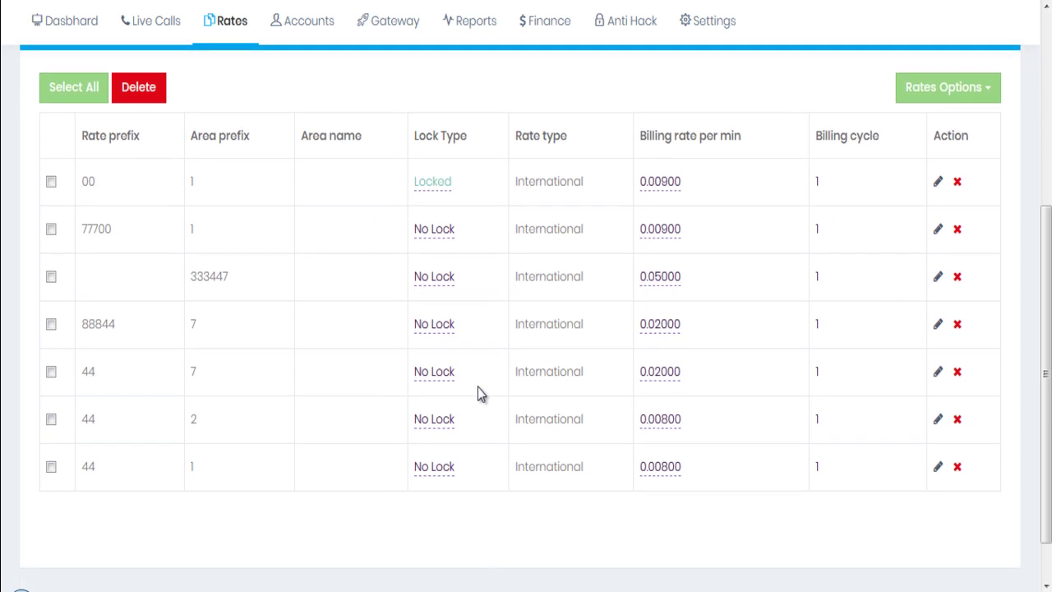
Copy the area prefix 333447 from the rate list and use it as the area prefix of a new rate change
{"action": "scroll", "coordinate": [478, 387], "scroll_direction": "up", "scroll_amount": 1}
{"action": "left_click", "coordinate": [938, 195]}
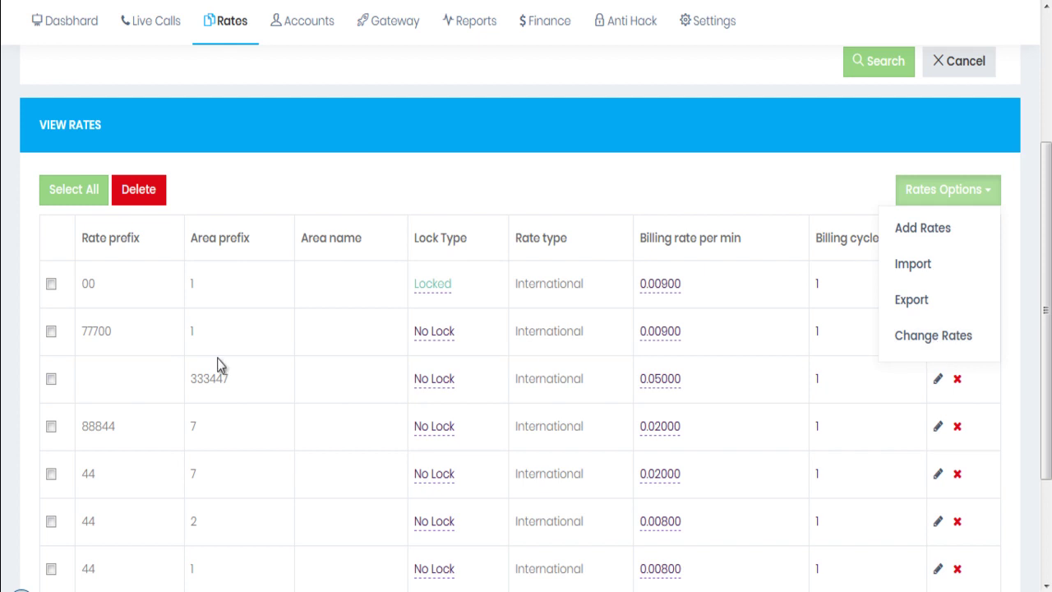
{"action": "double_click", "coordinate": [203, 377]}
{"action": "key", "text": "ctrl+c"}
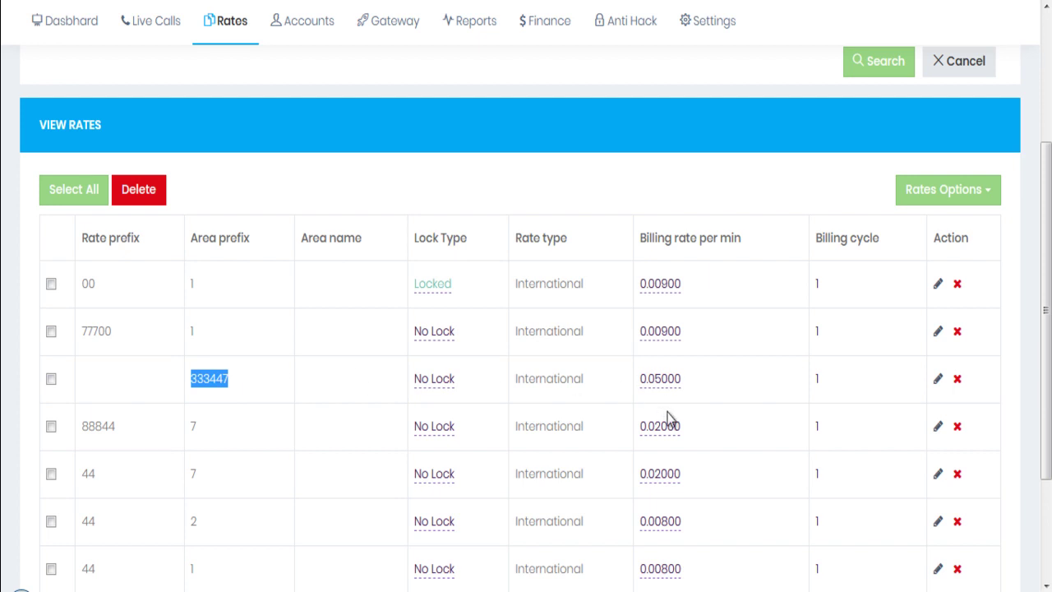
{"action": "left_click", "coordinate": [949, 189]}
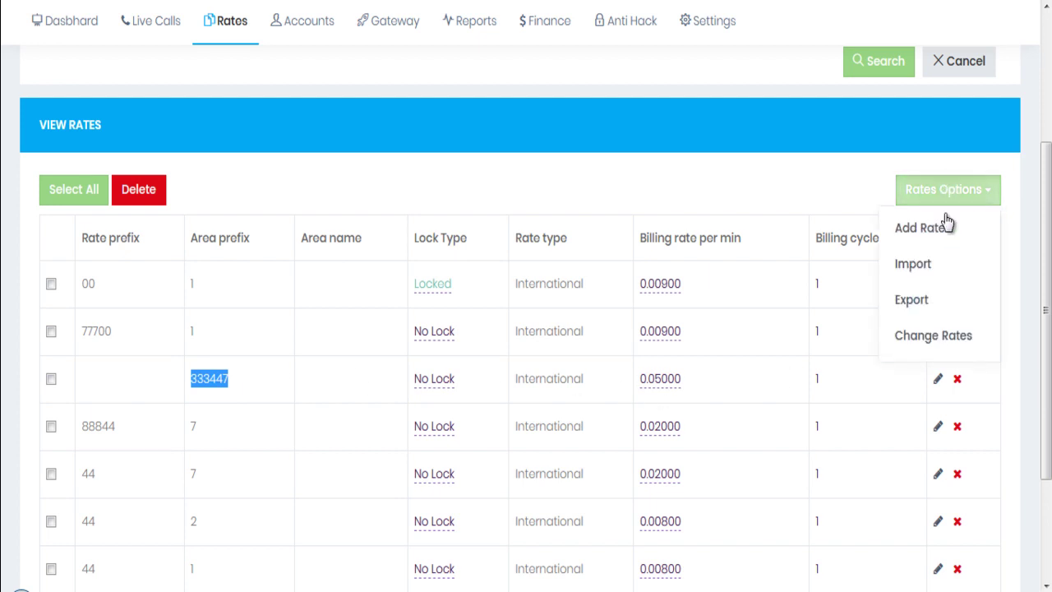
{"action": "left_click", "coordinate": [917, 335]}
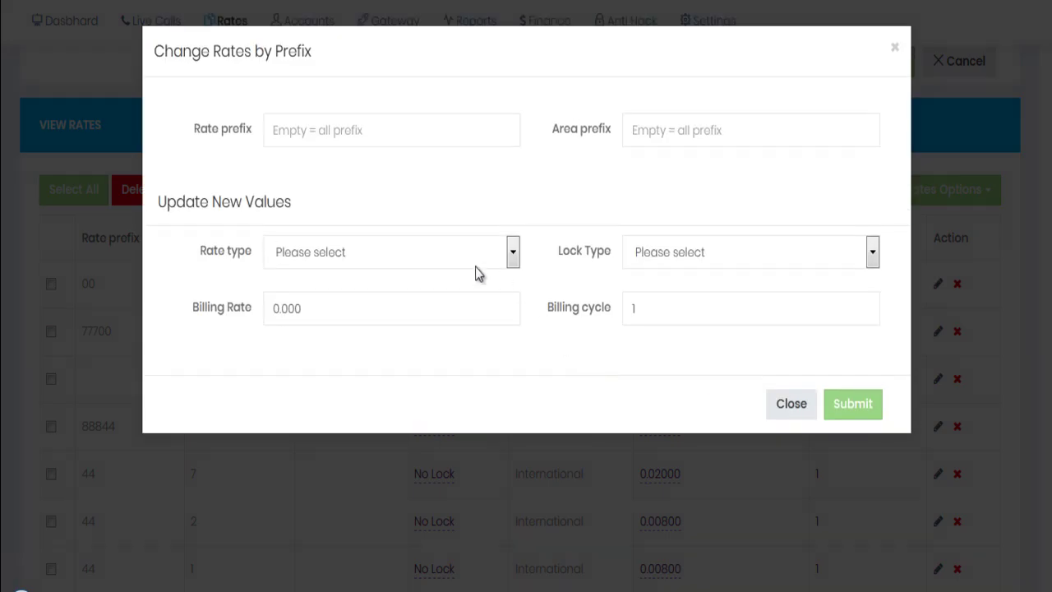
{"action": "left_click", "coordinate": [722, 130]}
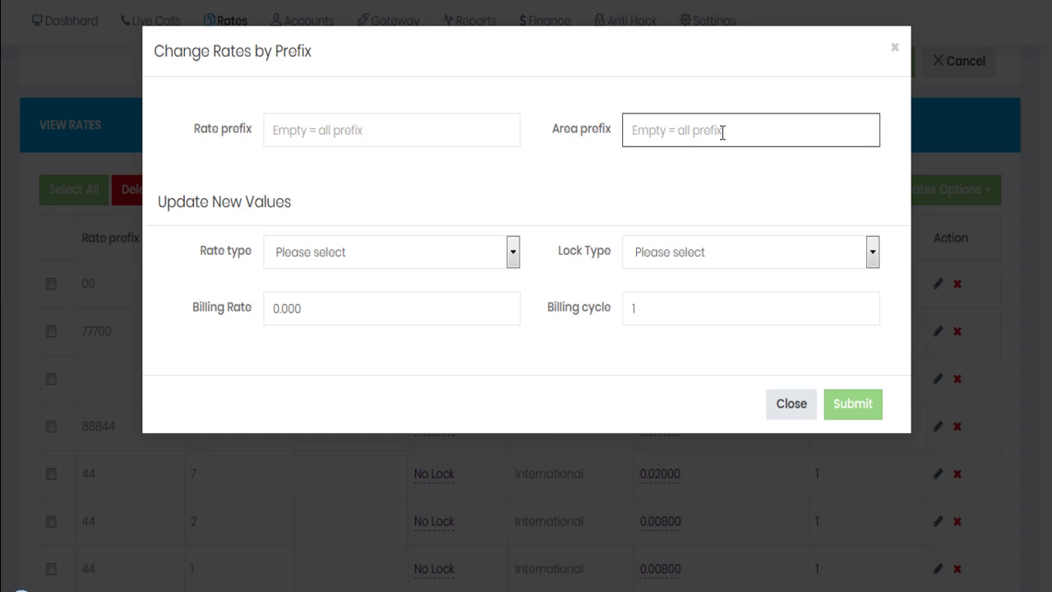
{"action": "key", "text": "ctrl+v"}
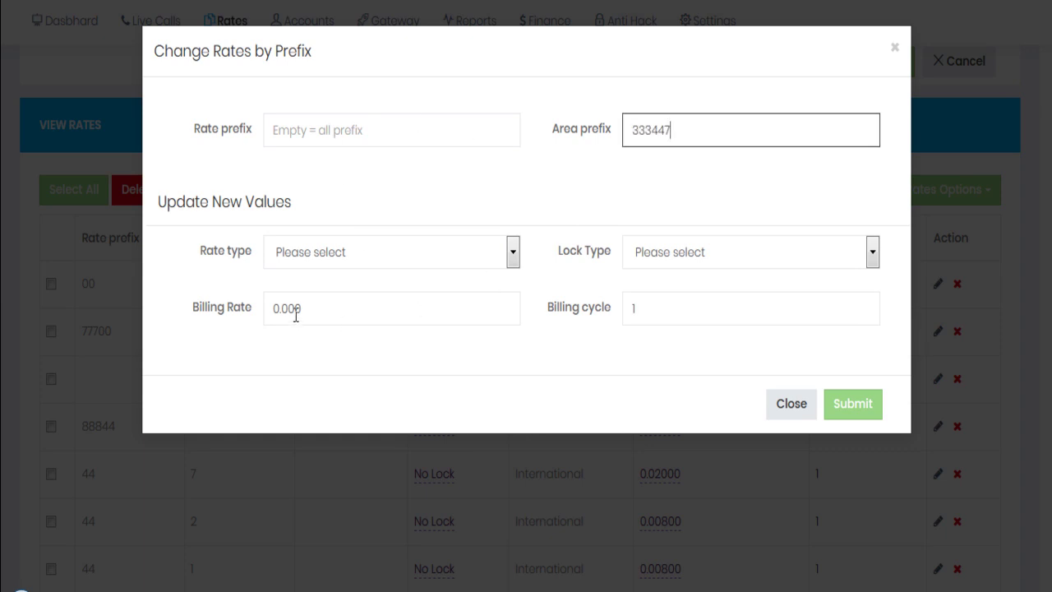
Set the billing rate for that area prefix to 0.06, submit the change, and check the rate's row
{"action": "left_click_drag", "start_coordinate": [287, 310], "coordinate": [313, 311]}
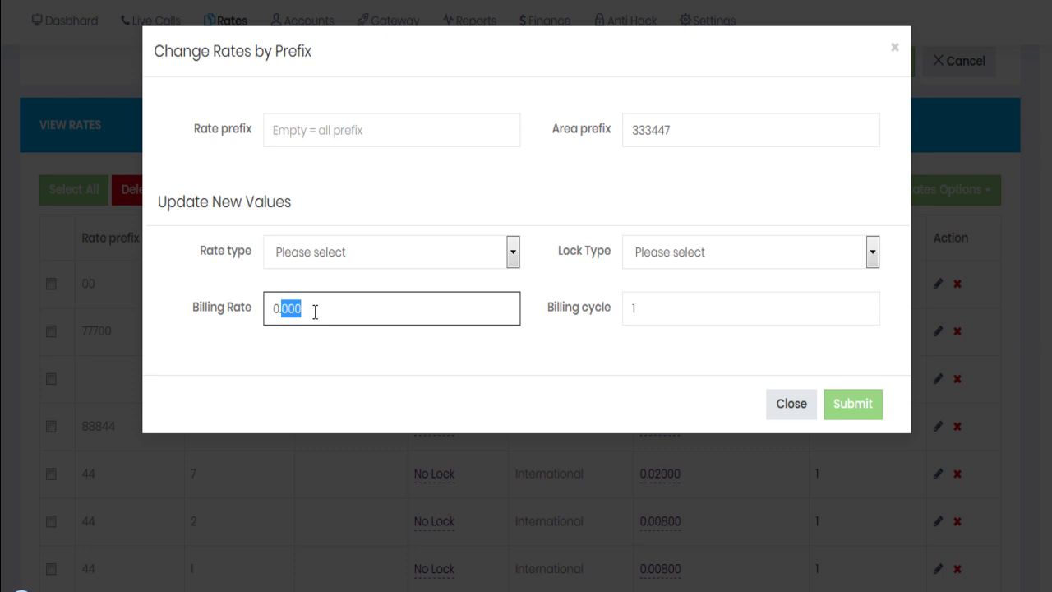
{"action": "type", "text": "06"}
{"action": "left_click", "coordinate": [832, 402]}
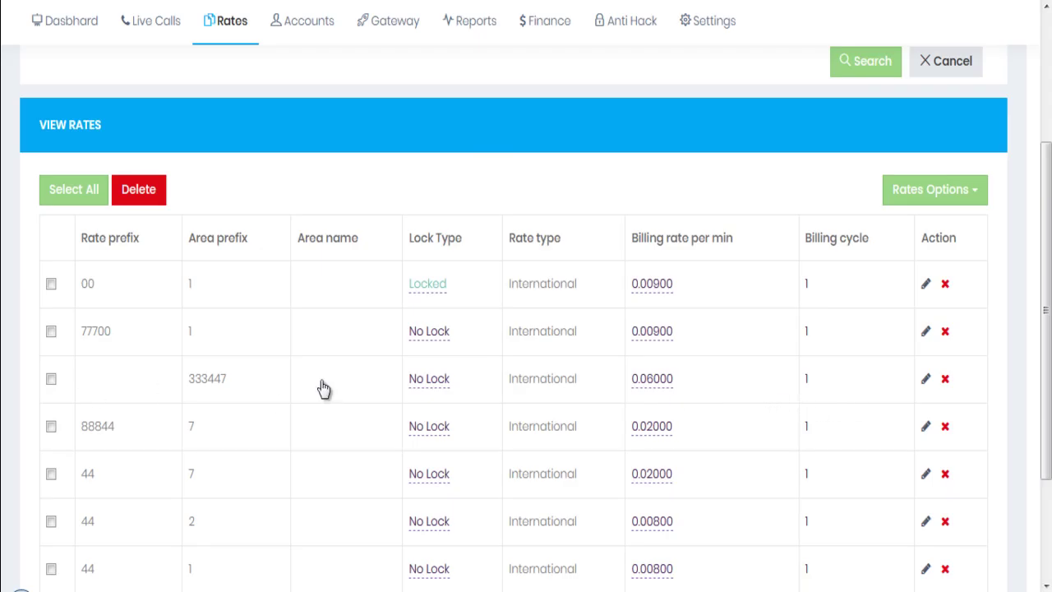
{"action": "left_click_drag", "start_coordinate": [700, 381], "coordinate": [627, 381]}
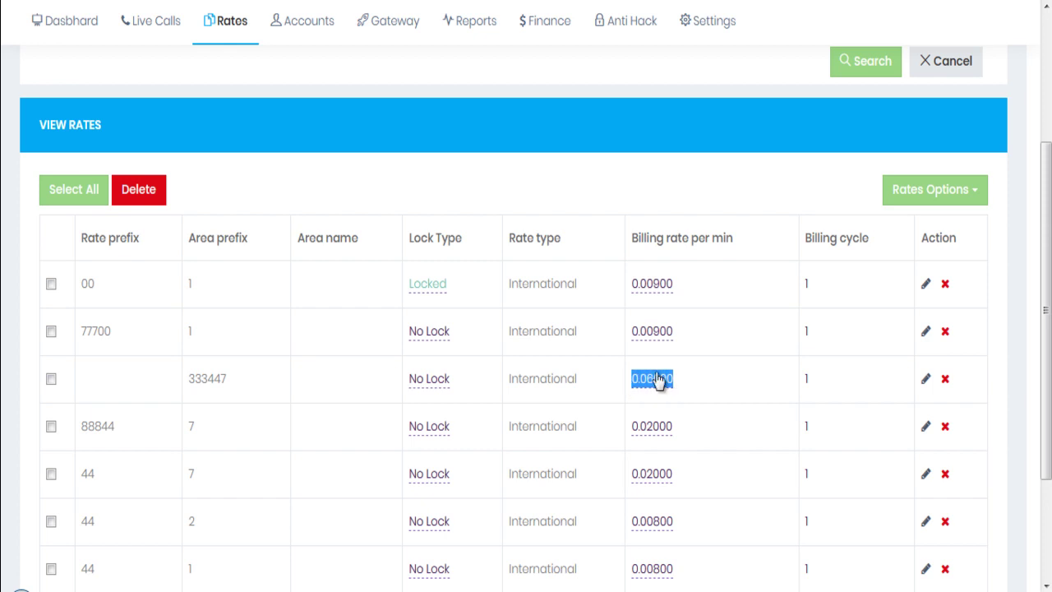
{"action": "left_click", "coordinate": [717, 371]}
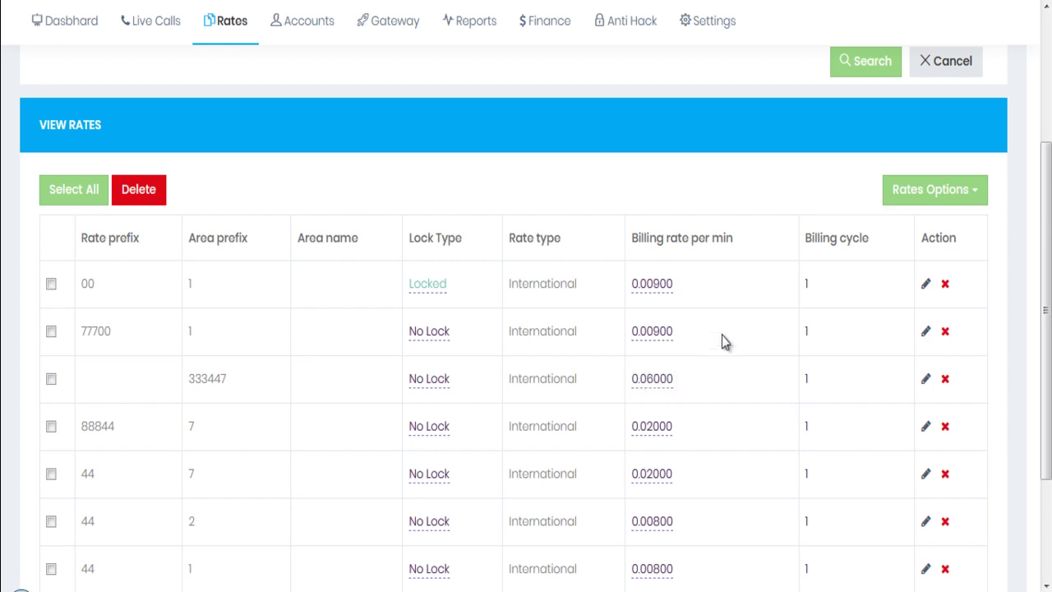
{"action": "scroll", "coordinate": [726, 296], "scroll_direction": "up", "scroll_amount": 3}
{"action": "scroll", "coordinate": [726, 298], "scroll_direction": "down", "scroll_amount": 3}
{"action": "left_click", "coordinate": [972, 195]}
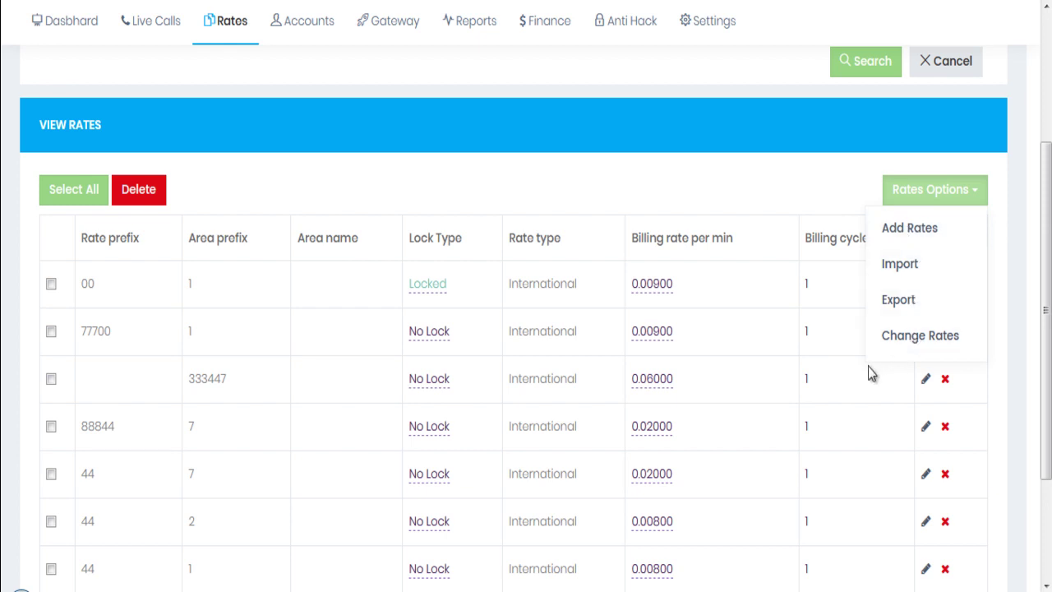
{"action": "left_click", "coordinate": [856, 391]}
{"action": "scroll", "coordinate": [495, 307], "scroll_direction": "up", "scroll_amount": 3}
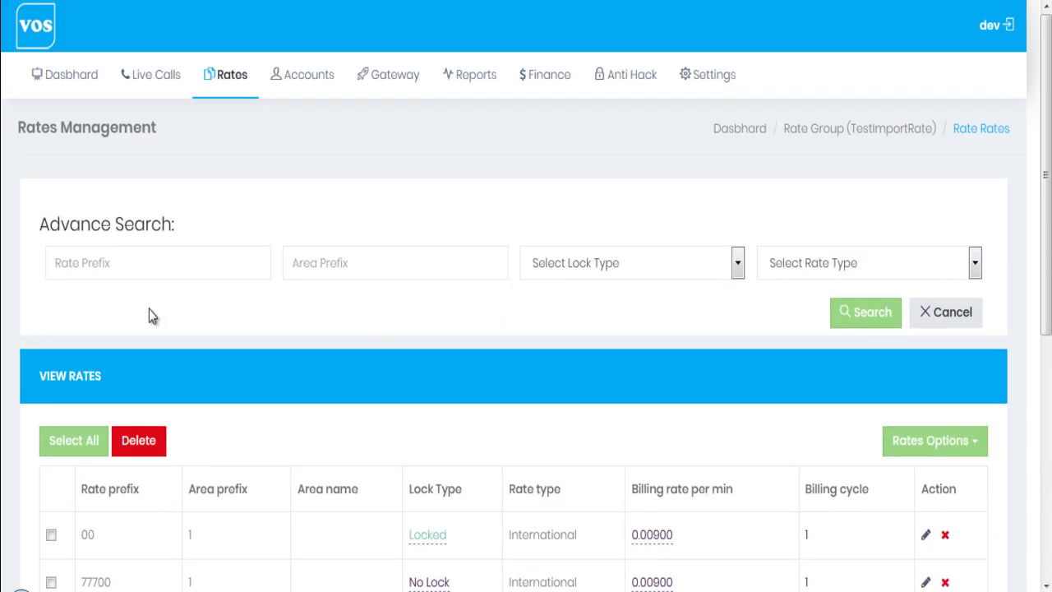
{"action": "scroll", "coordinate": [148, 308], "scroll_direction": "down", "scroll_amount": 2}
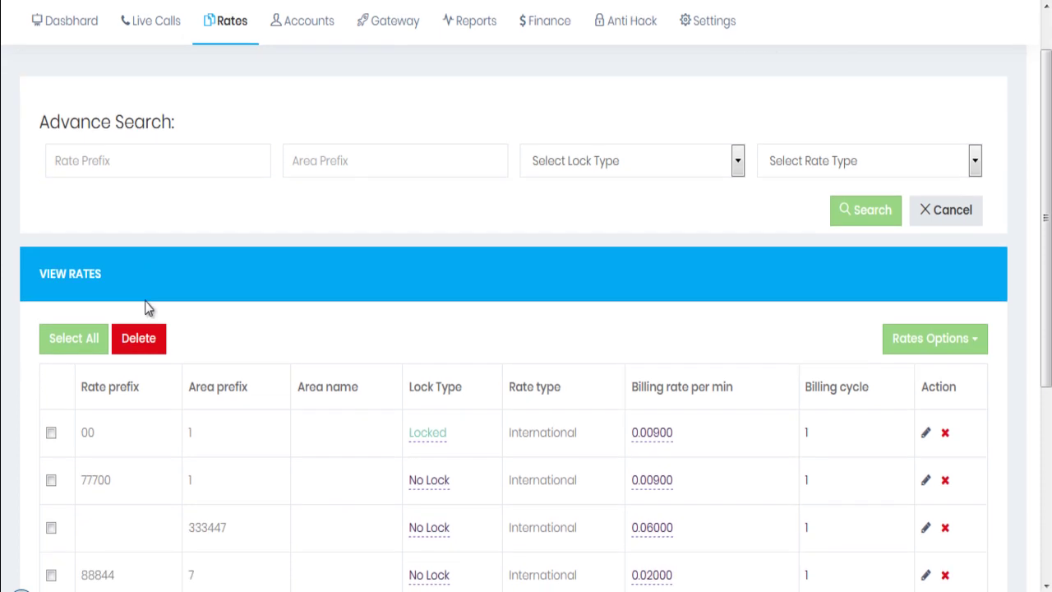